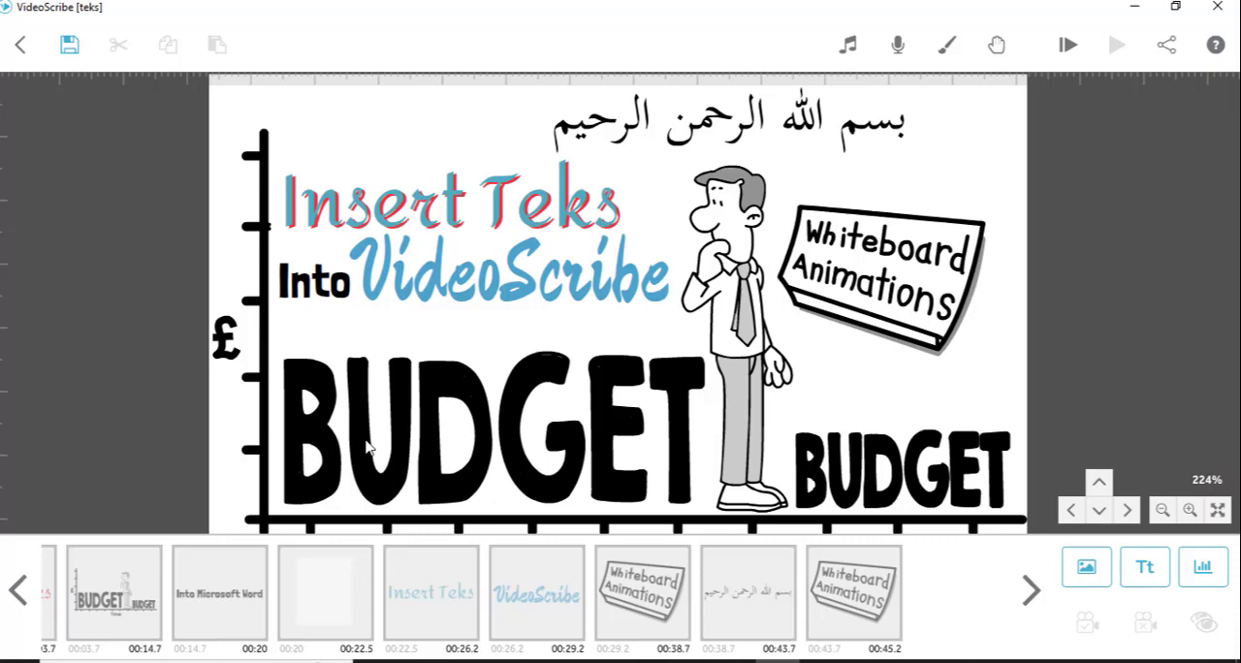
- Show the saved camera positions of the budget chart and the last Whiteboard Animations element
left_click(97, 619)
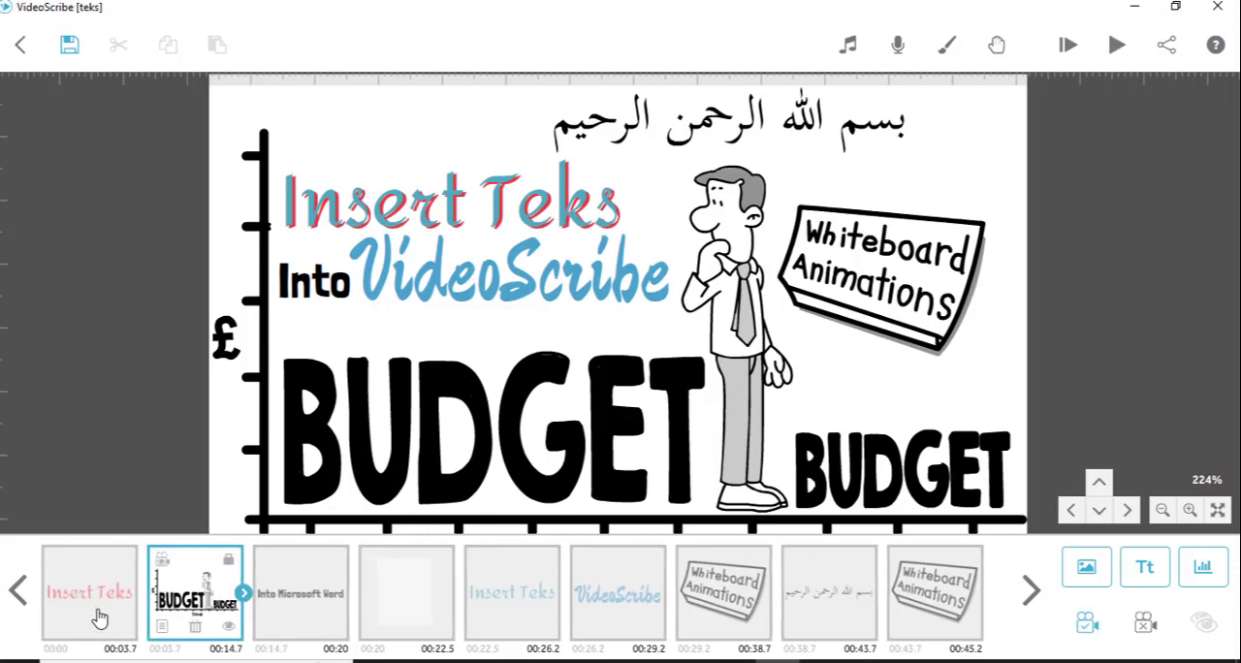
left_click(354, 463)
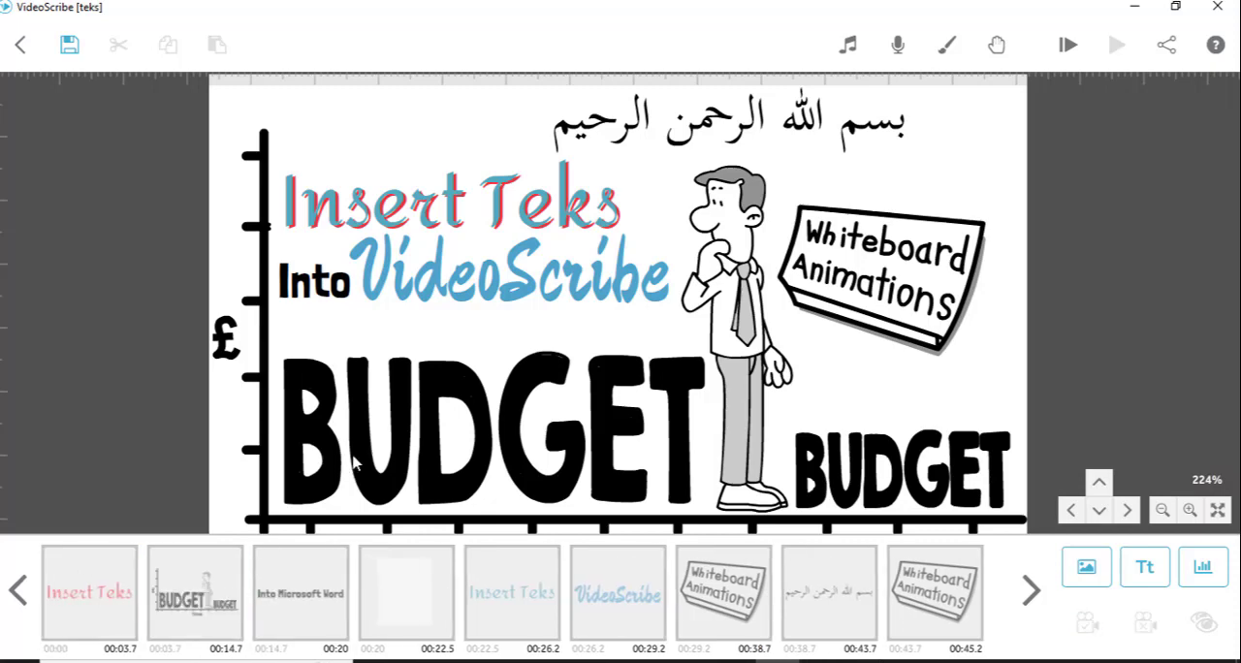
mouse_move(354, 463)
left_mouse_down()
mouse_move(355, 389)
mouse_move(349, 444)
left_mouse_up()
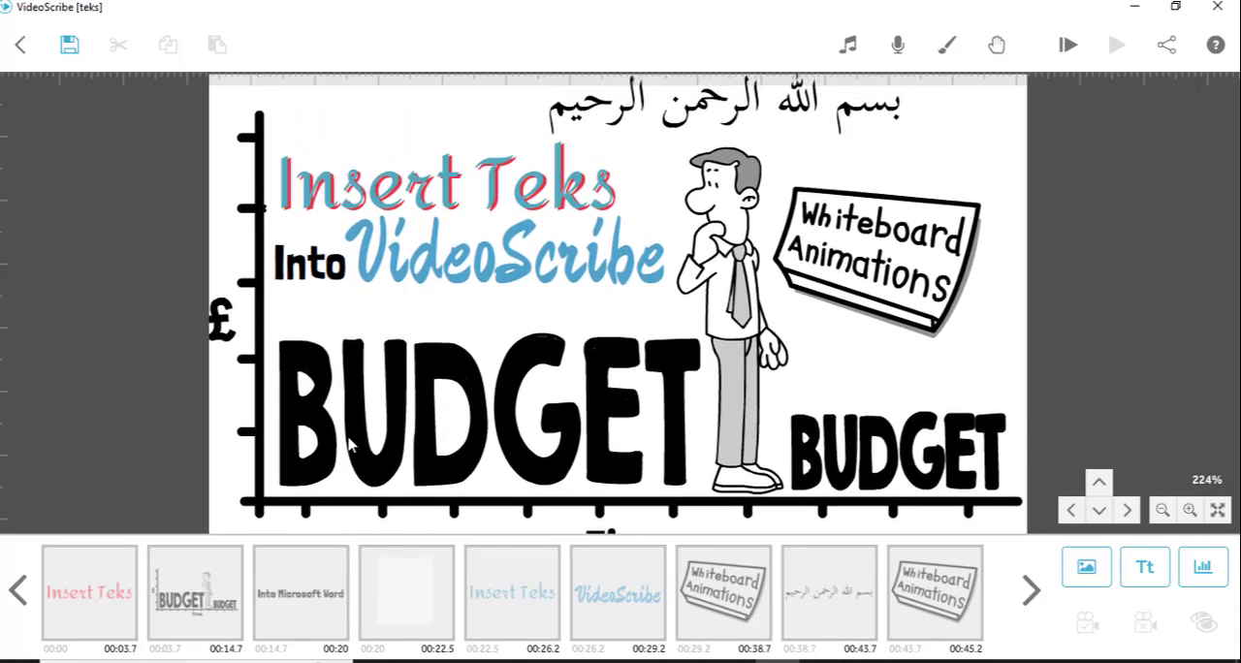
left_click(204, 592)
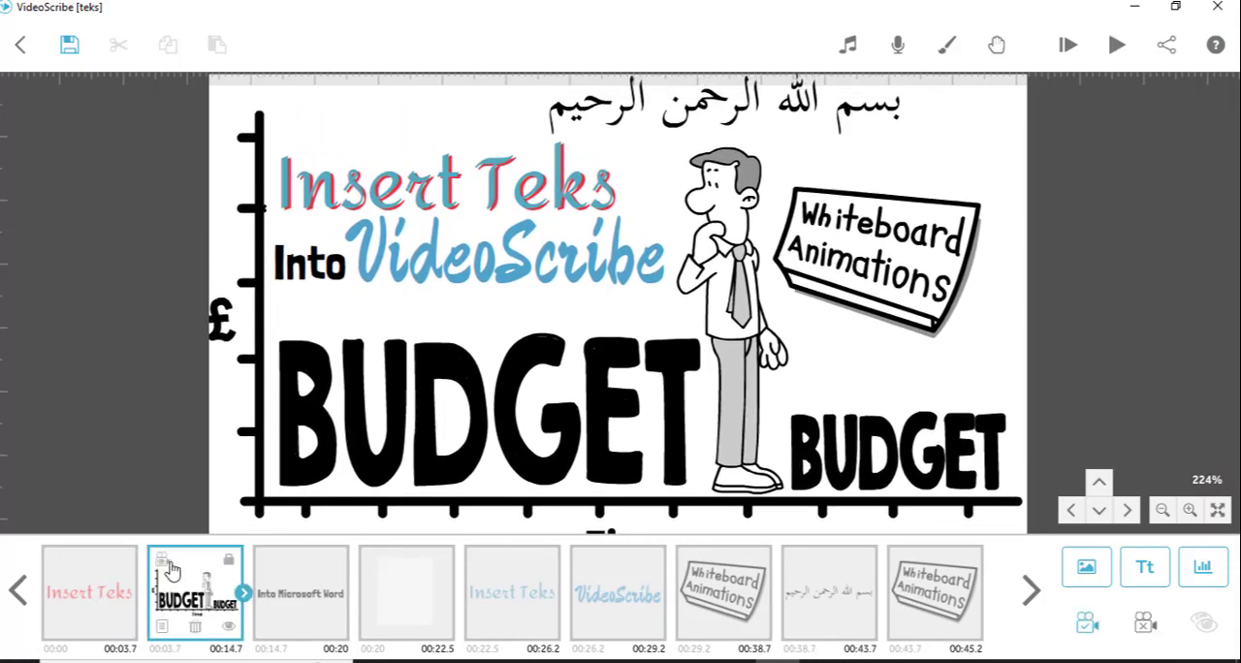
left_click(162, 561)
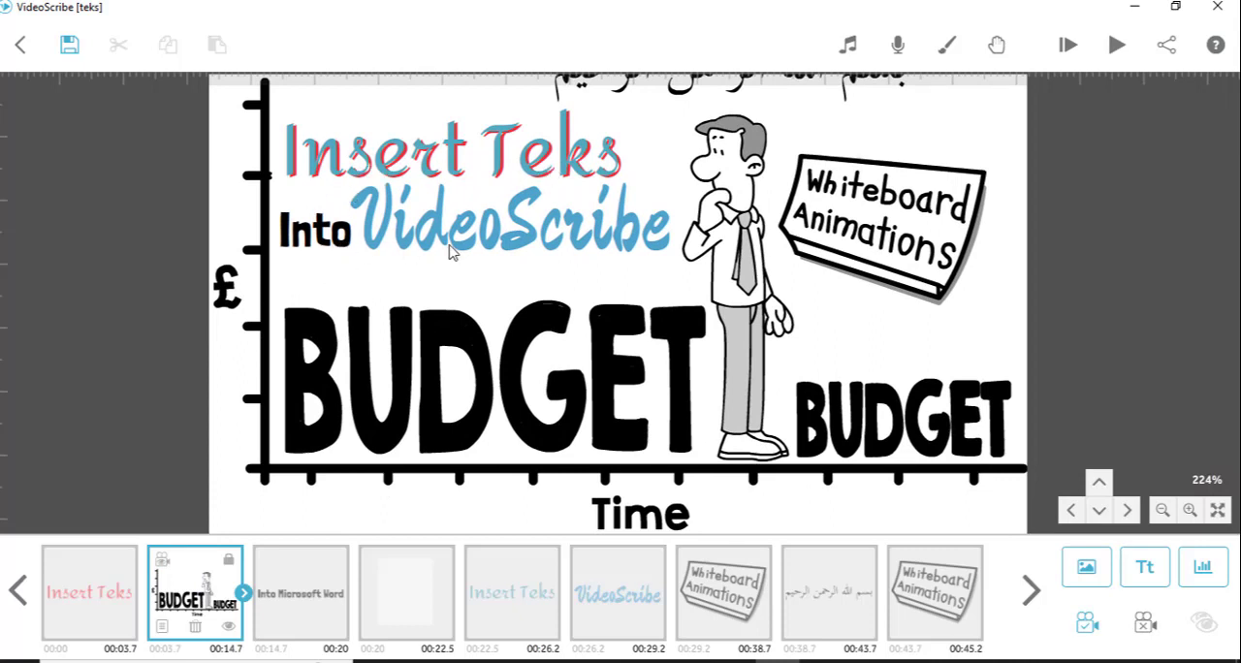
left_click(927, 591)
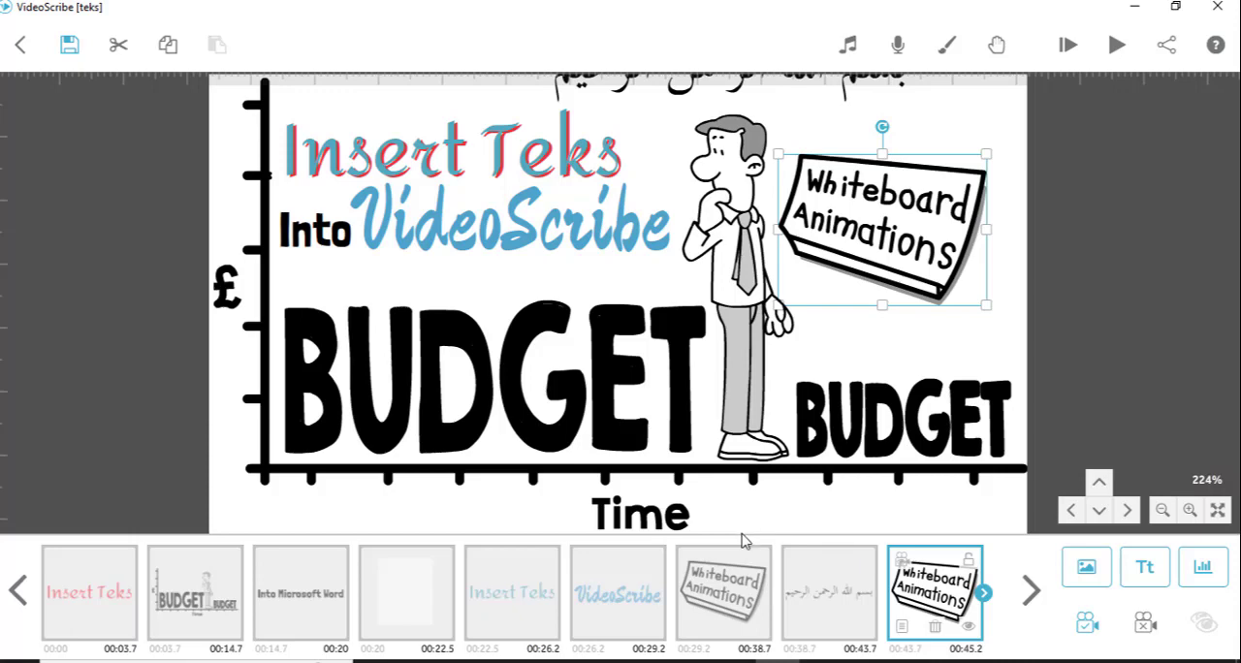
left_click(900, 563)
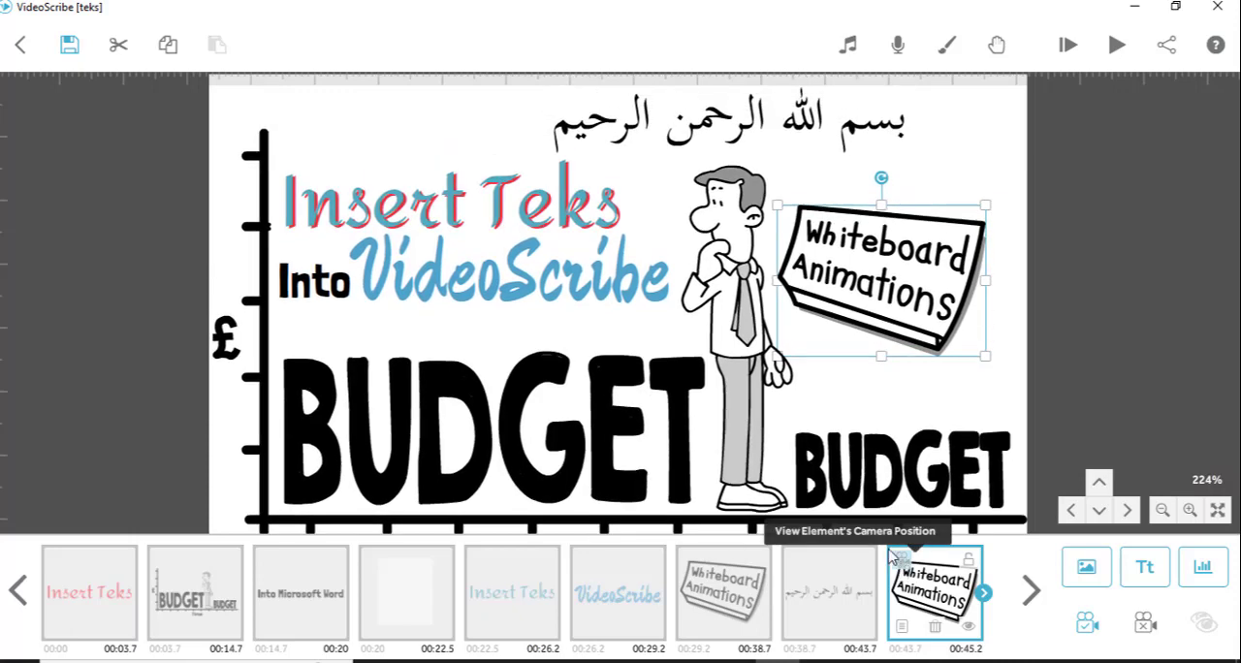
left_click(983, 178)
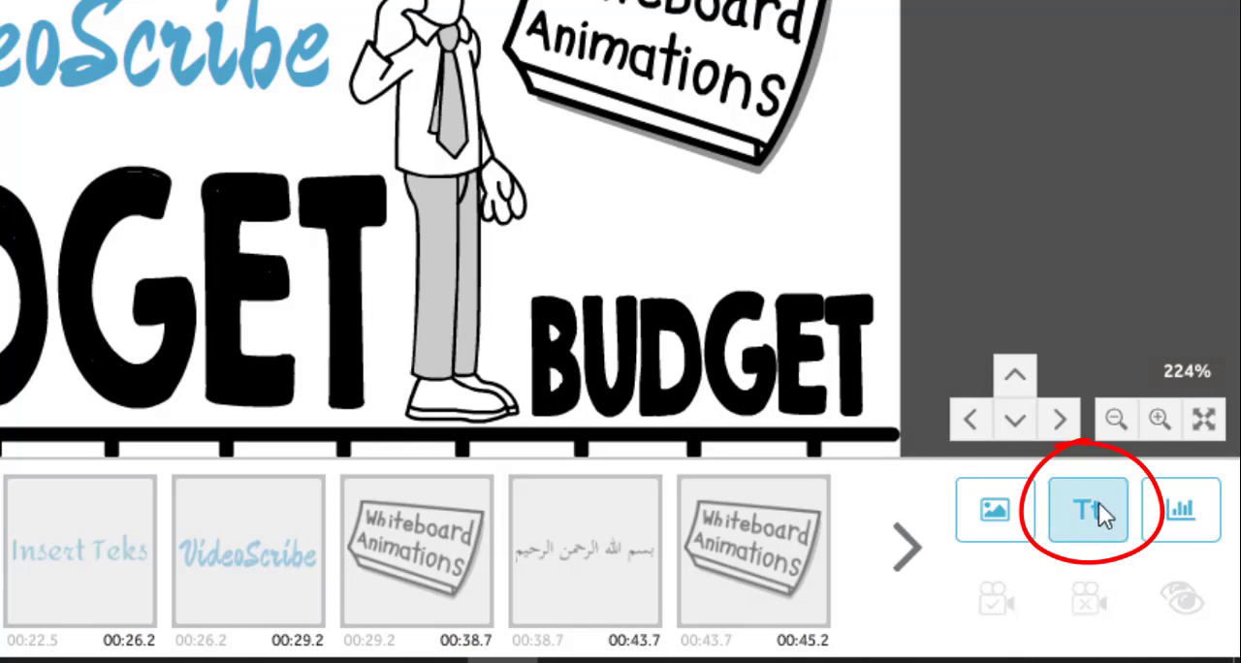
- Create a new text element over the empty area below the chart, reading "Belajar Video Animasi"
left_click(1070, 532)
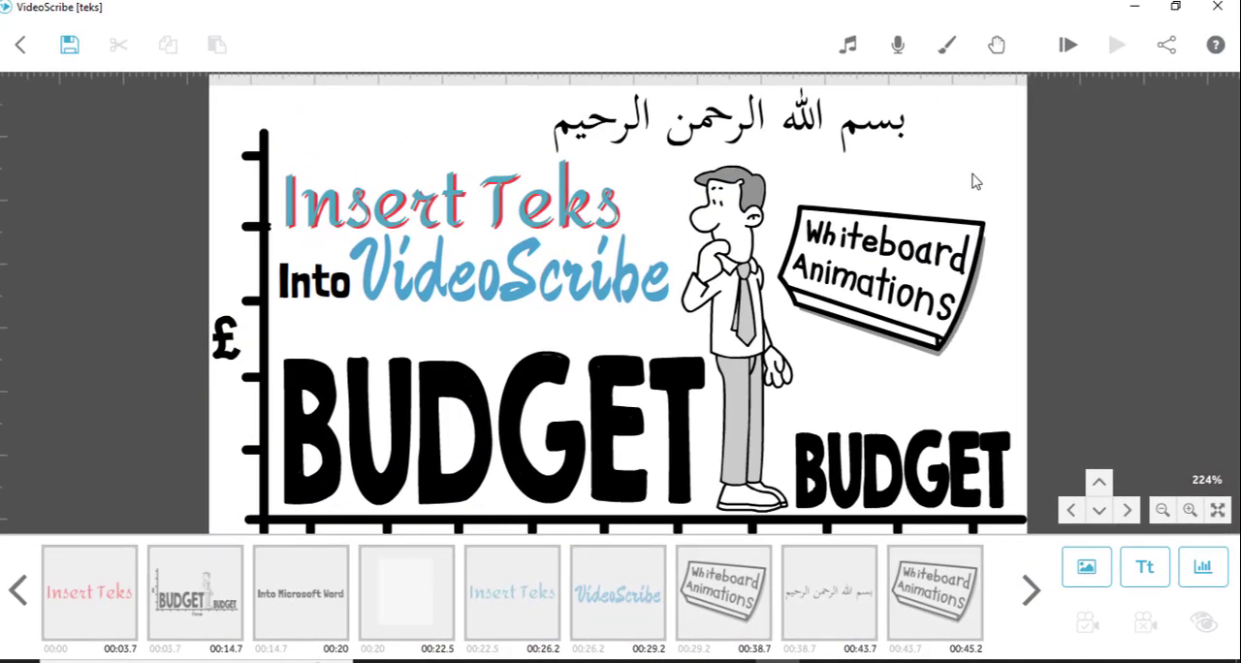
left_click_drag(977, 182, 876, 127)
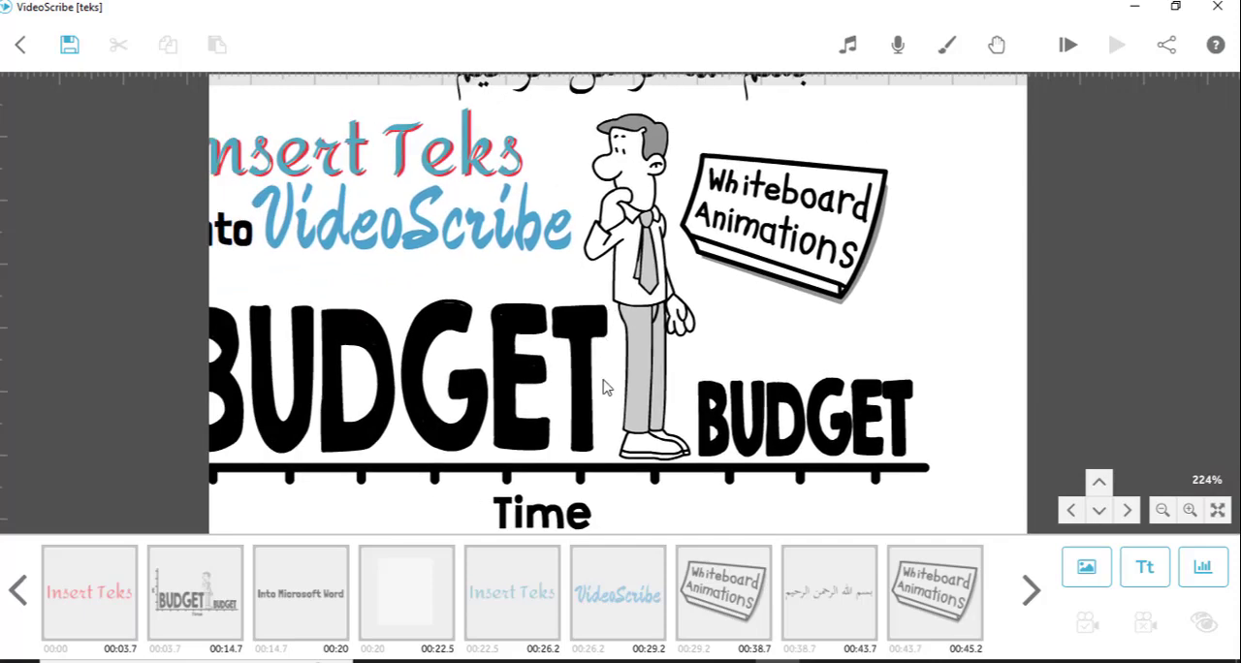
left_click_drag(604, 386, 689, 169)
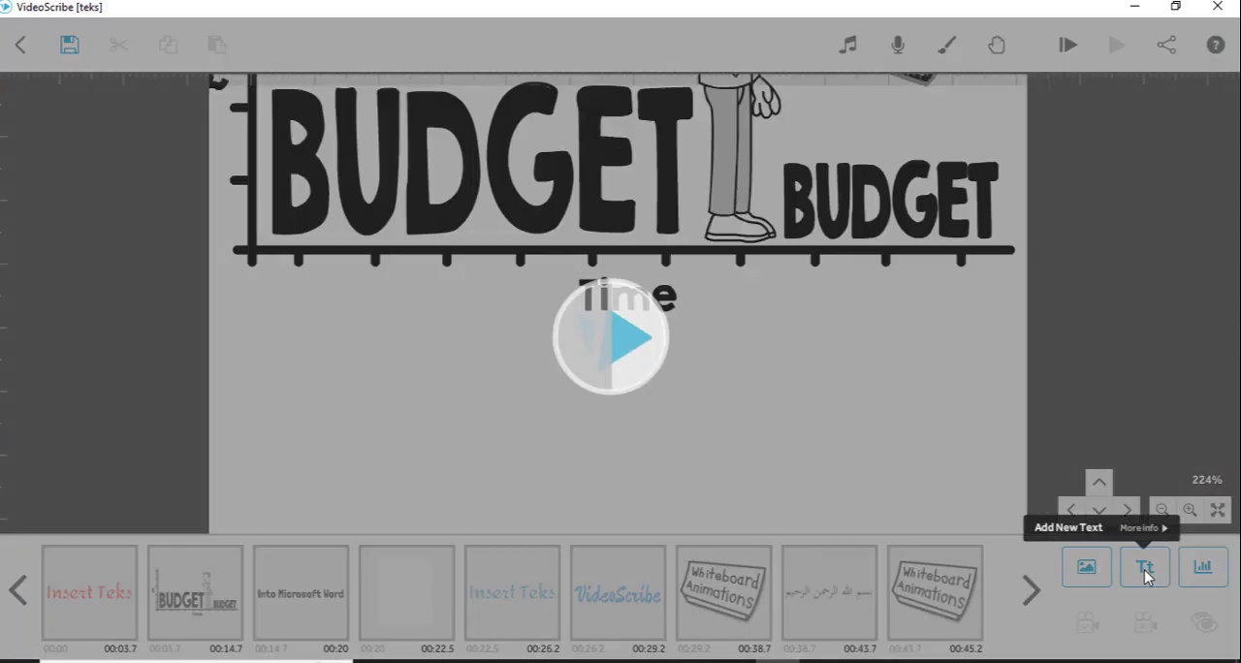
left_click(1145, 572)
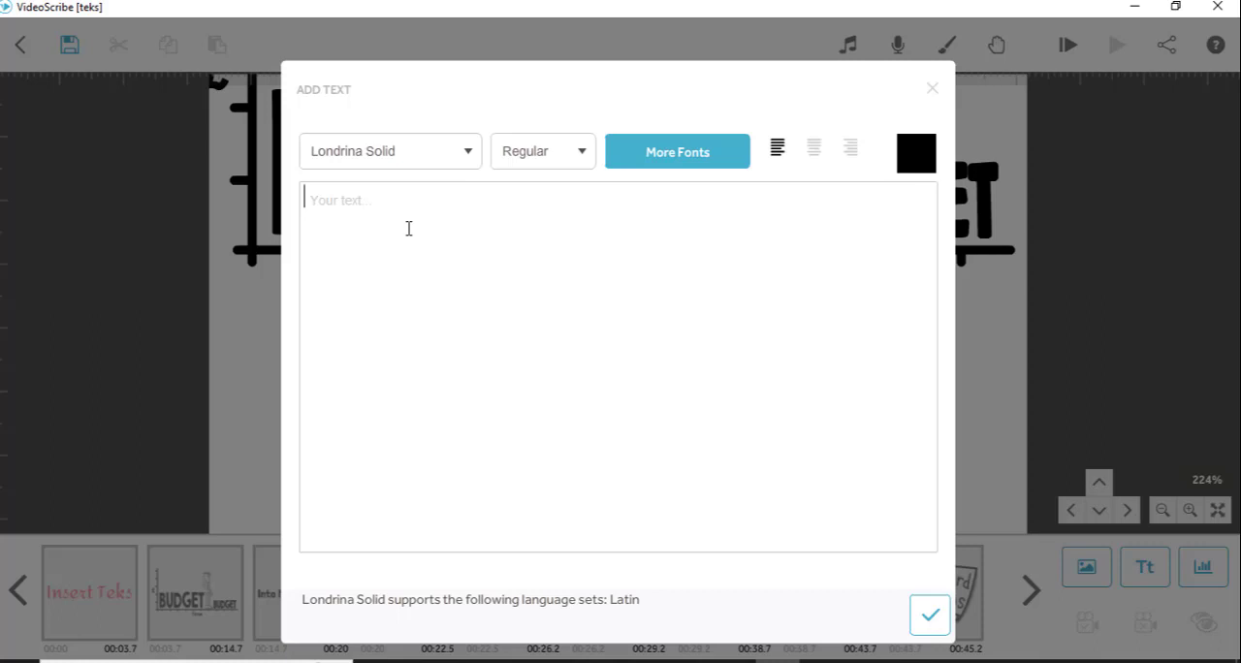
type("Belajar Videos")
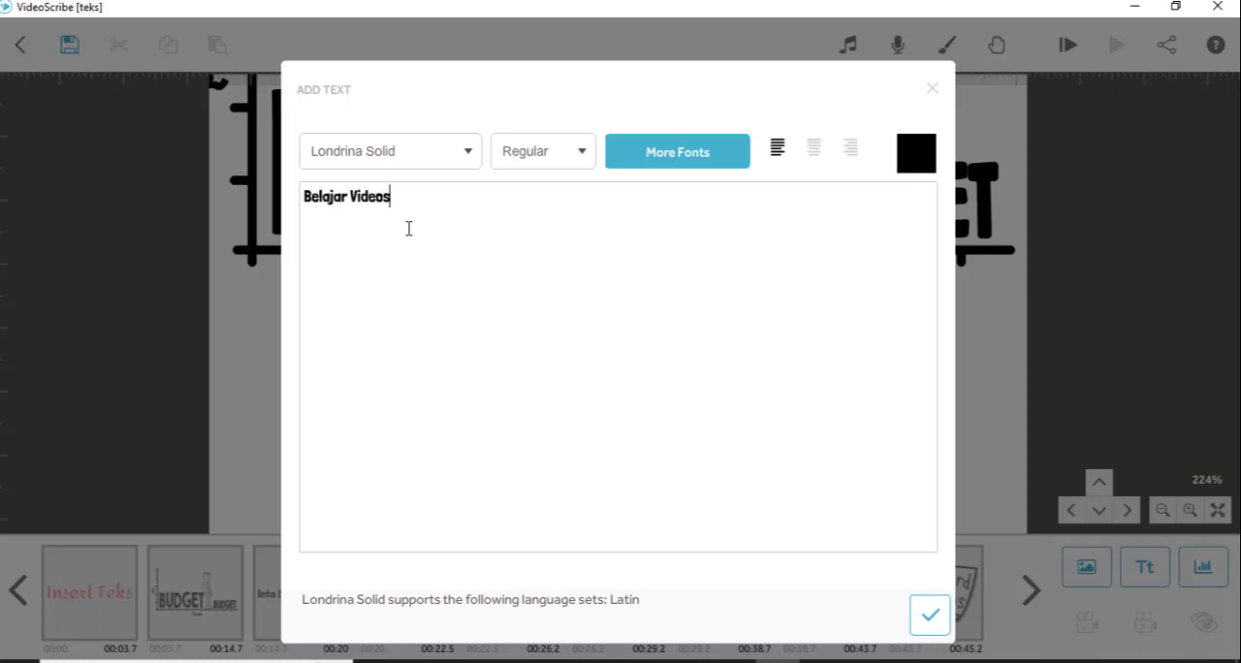
type(" Animasi")
left_click(387, 191)
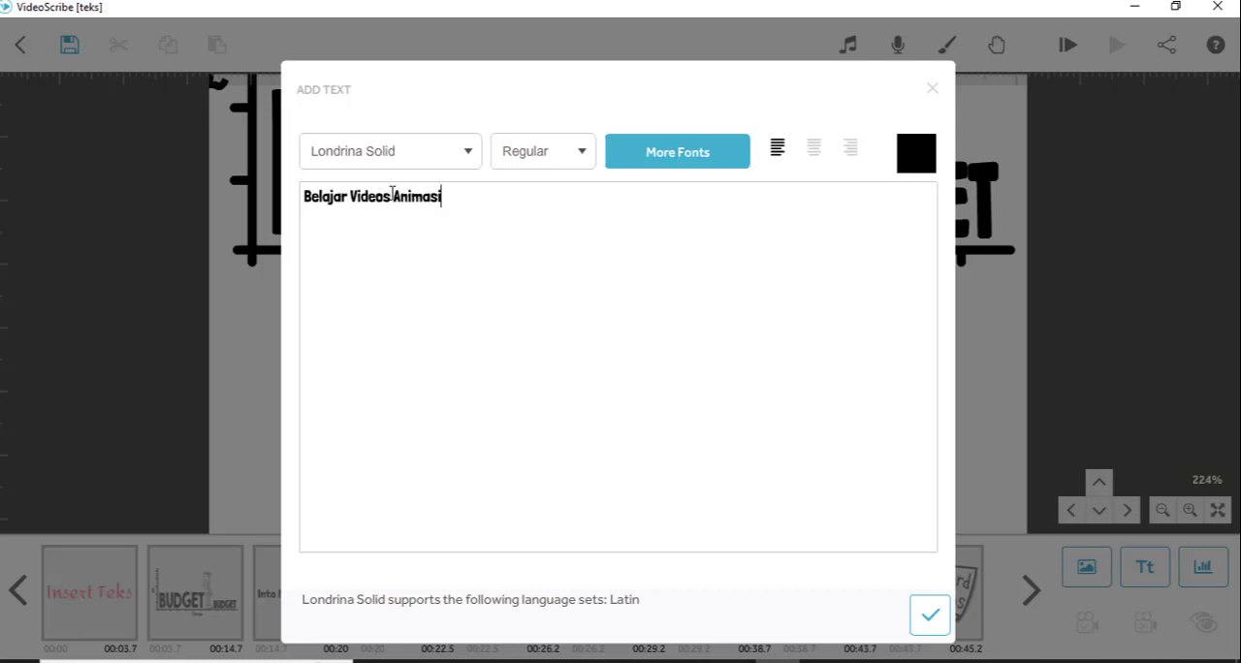
key("BackSpace")
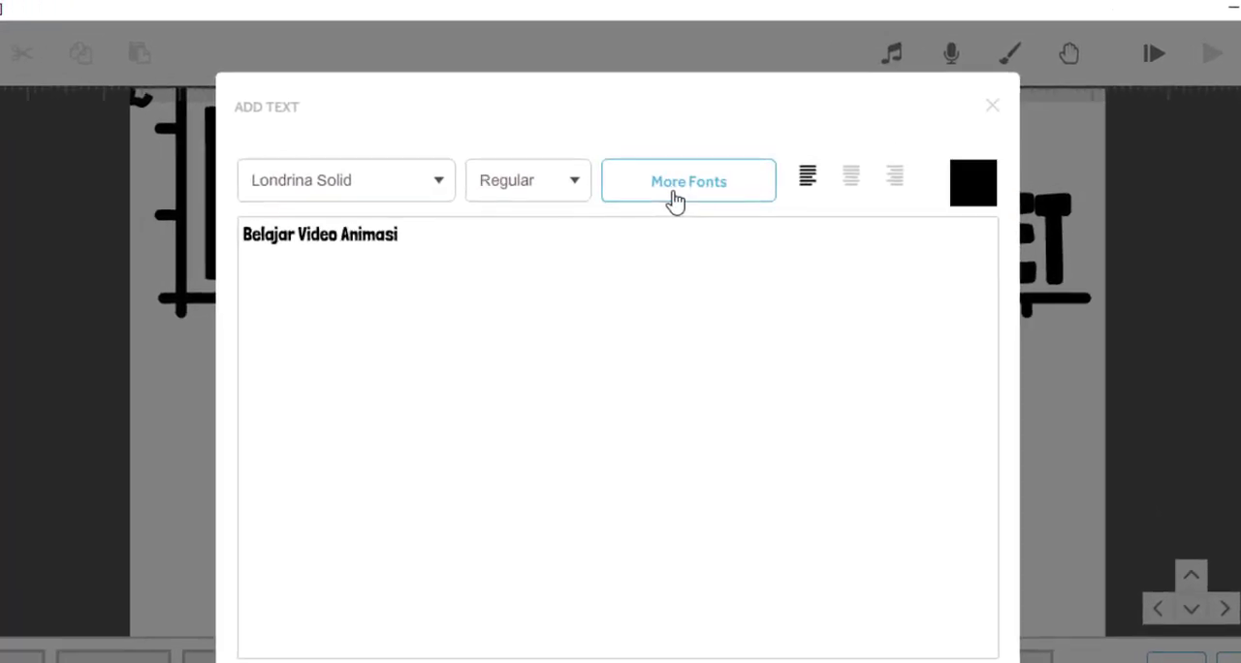
- Try the Ma Shan Zheng font on the new text
left_click(725, 199)
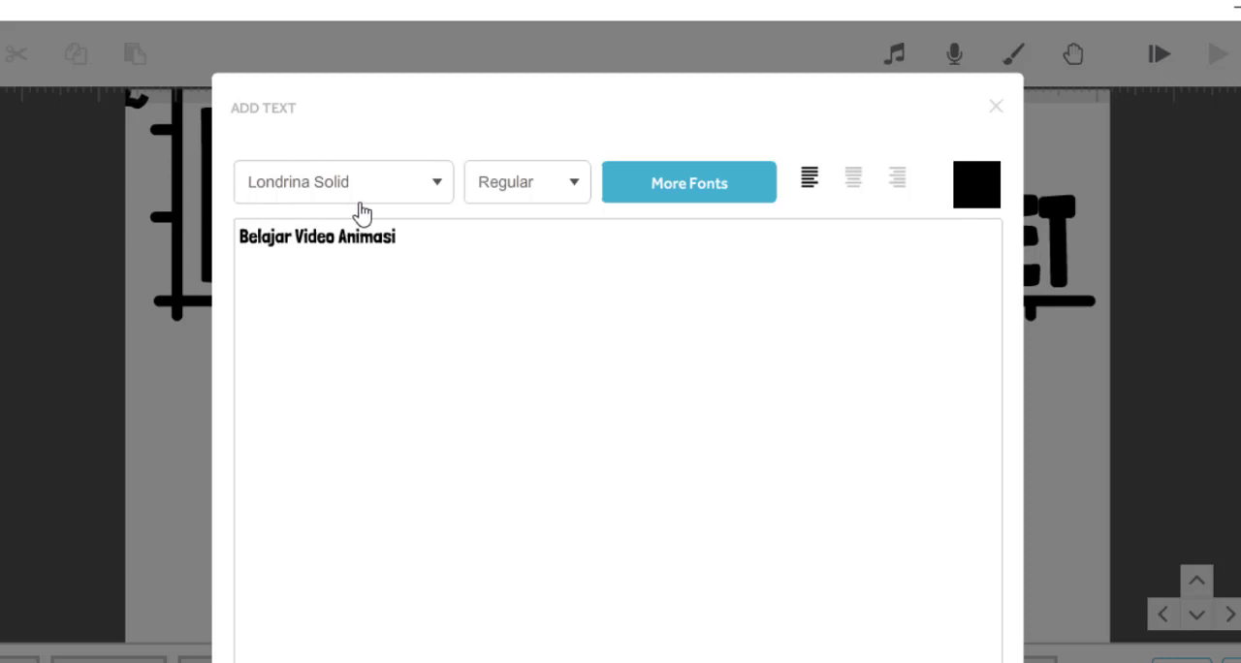
left_click(439, 185)
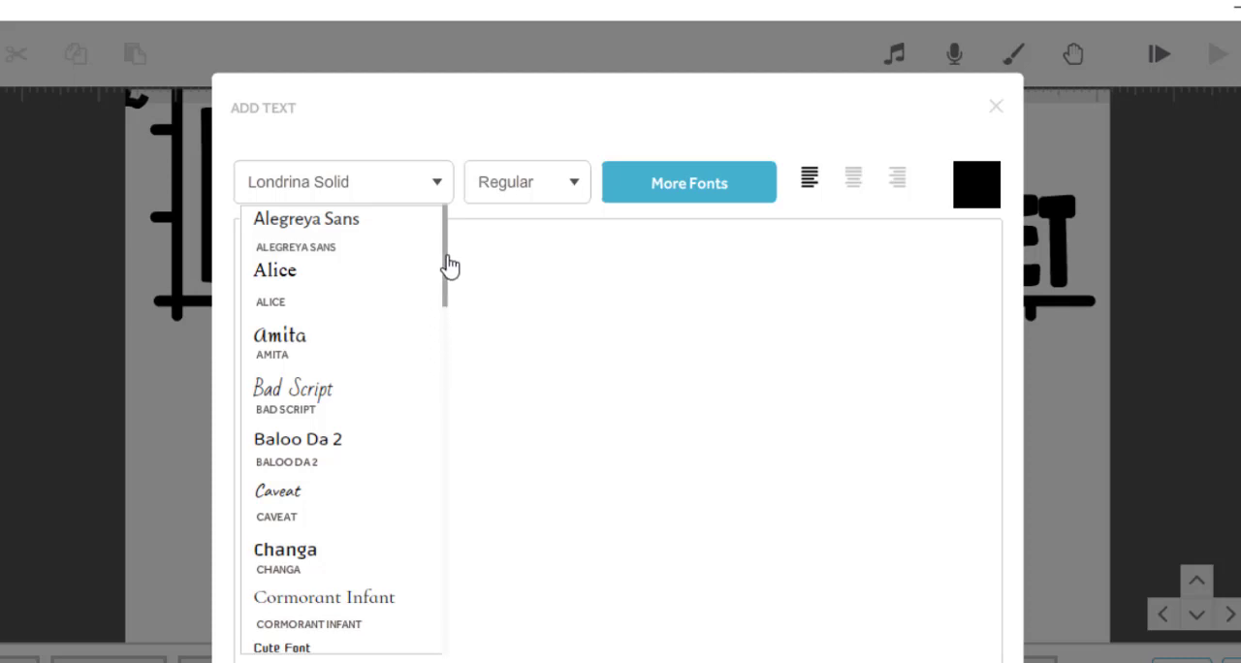
left_click_drag(443, 258, 452, 411)
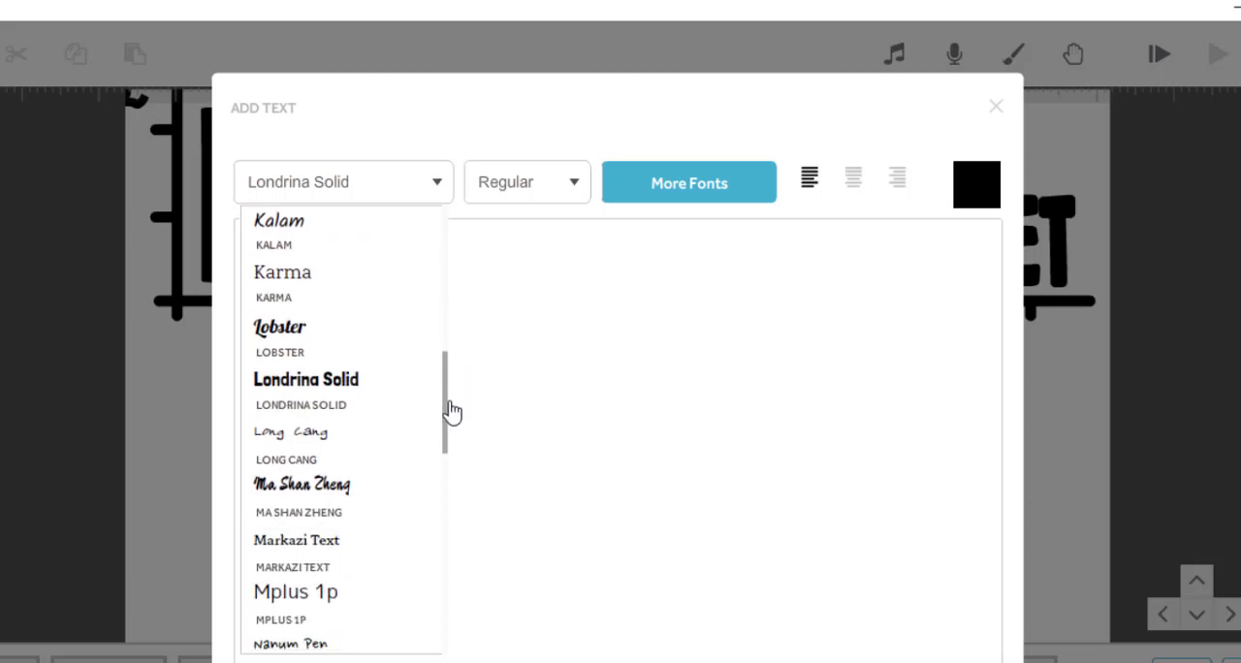
left_click(324, 492)
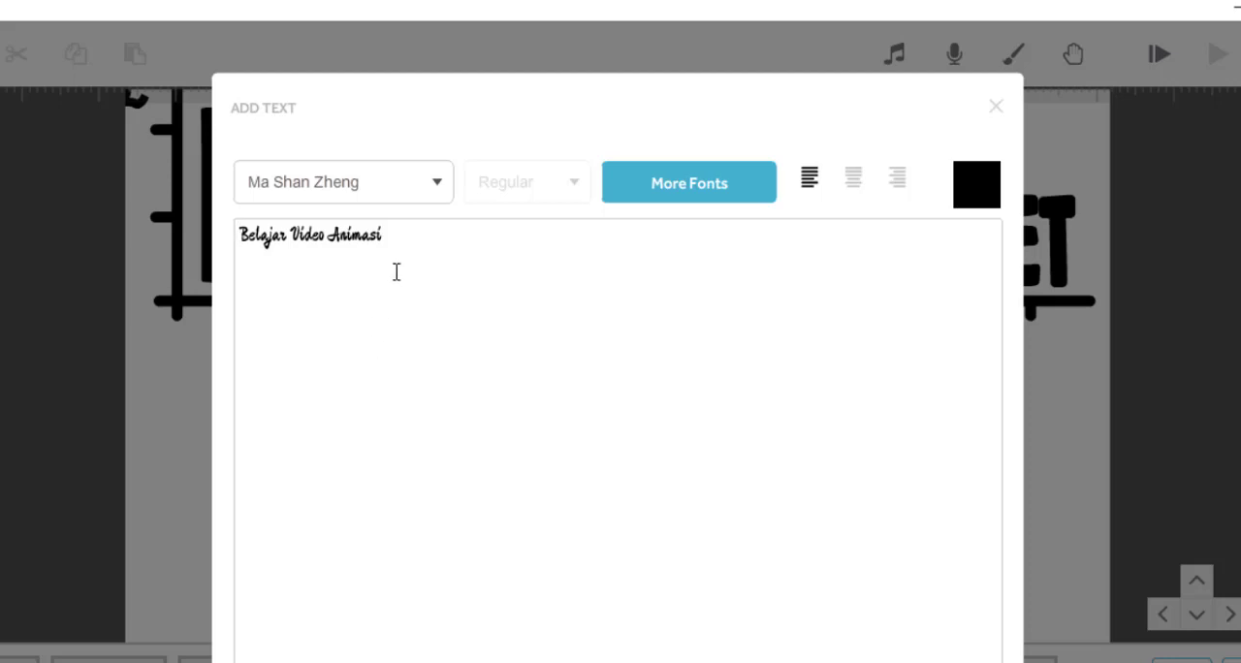
- Set the new text's font to Amita in the Bold style
left_click(438, 185)
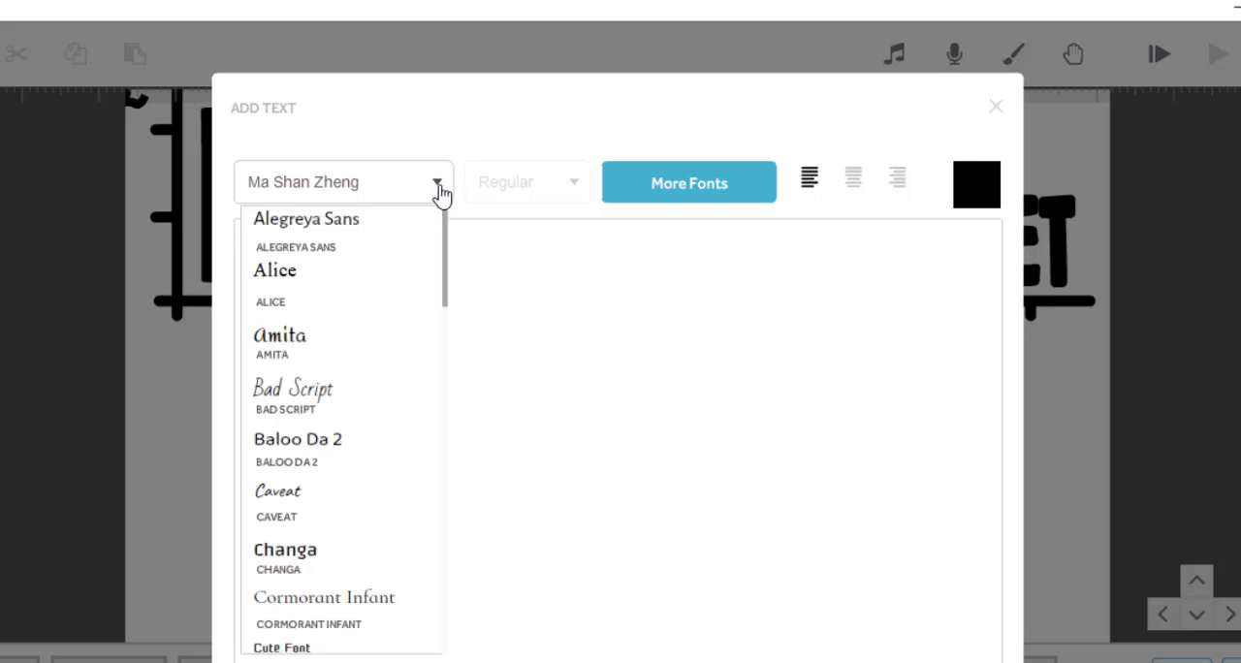
left_click(303, 344)
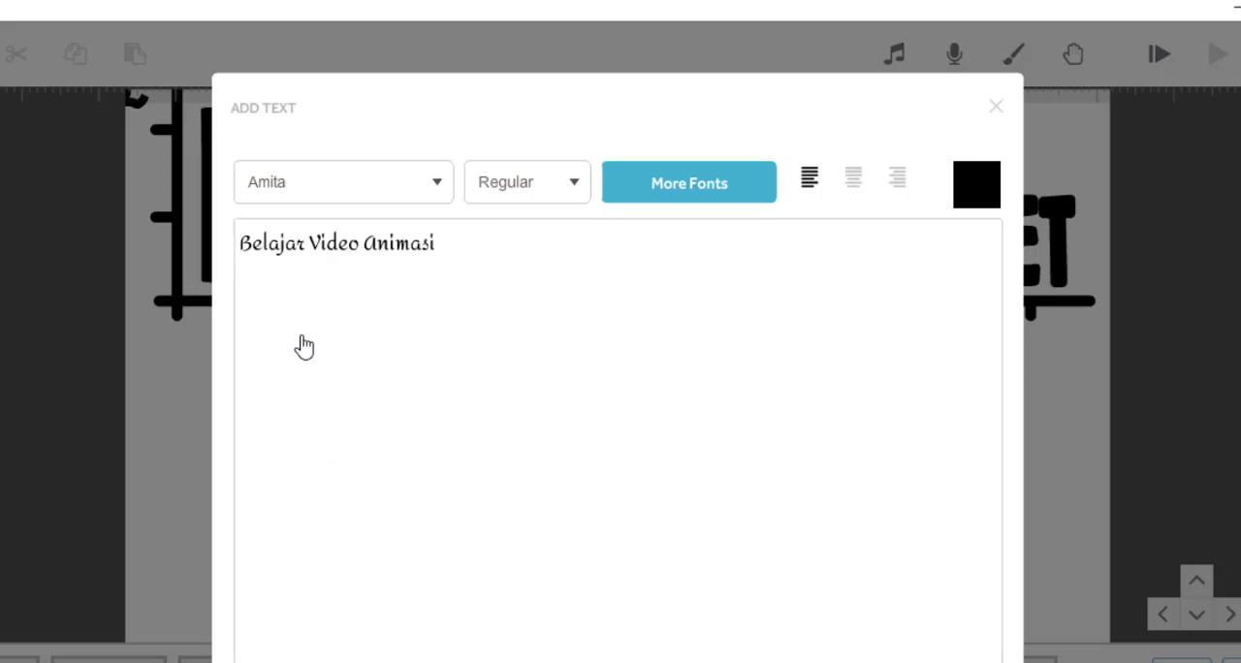
left_click(575, 188)
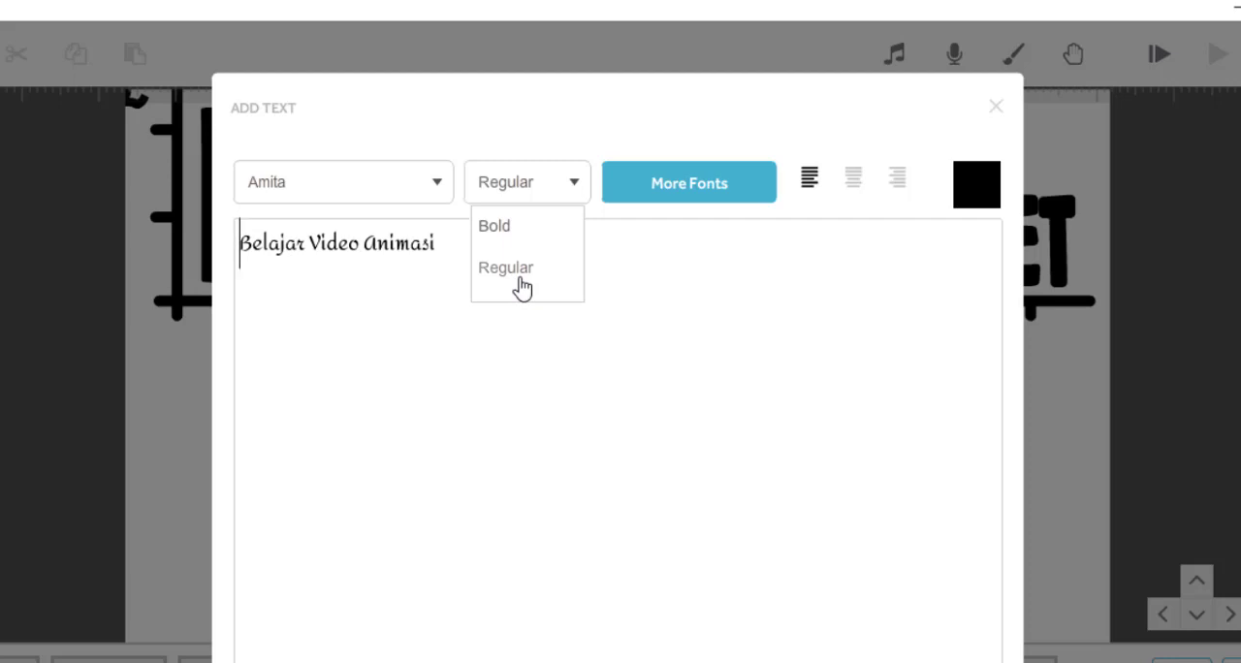
left_click(506, 233)
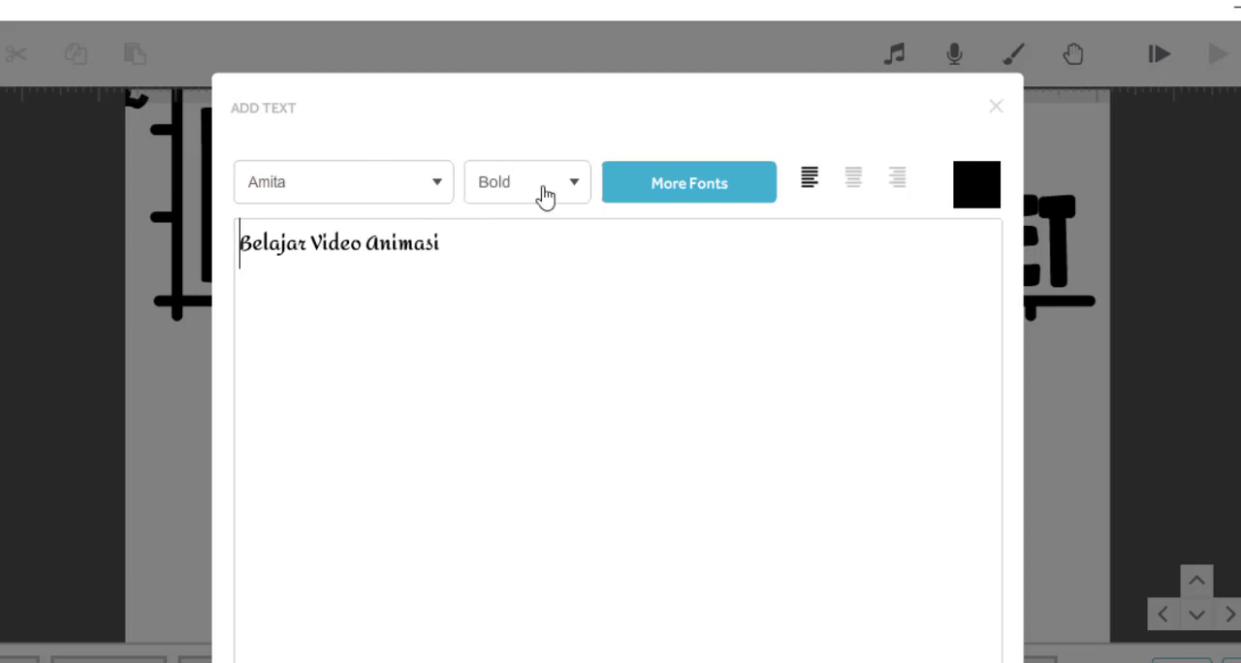
- Try centre and right alignment on the text, and return it to left alignment
left_click(854, 184)
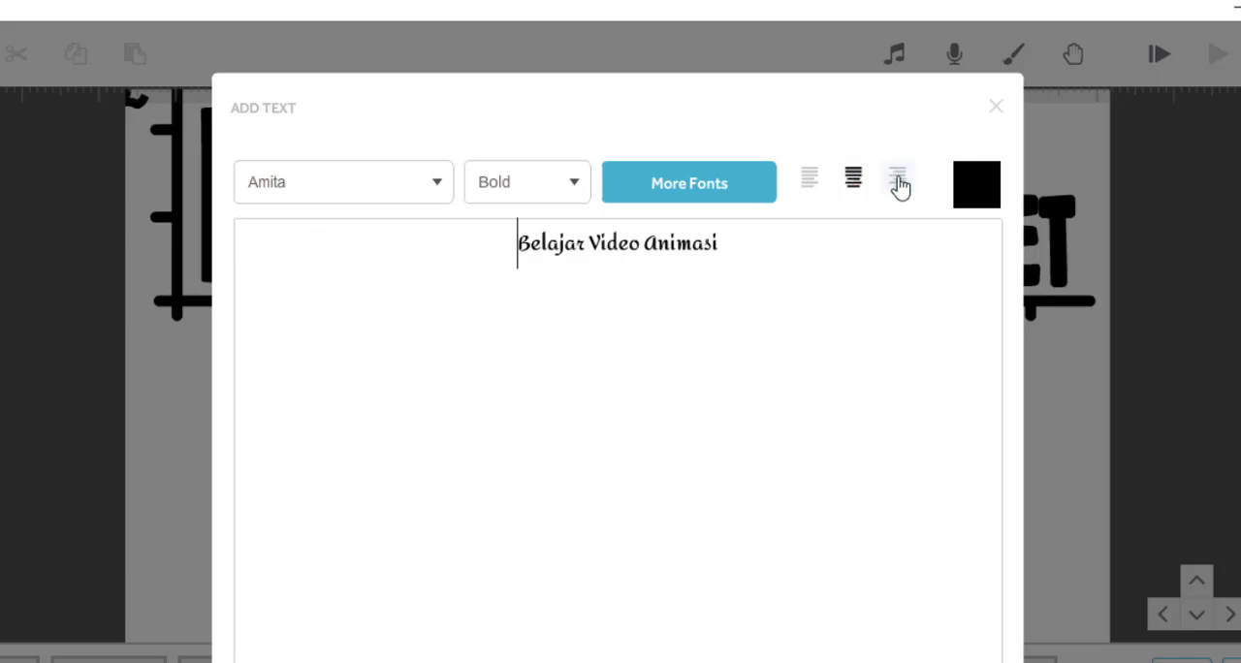
left_click(898, 182)
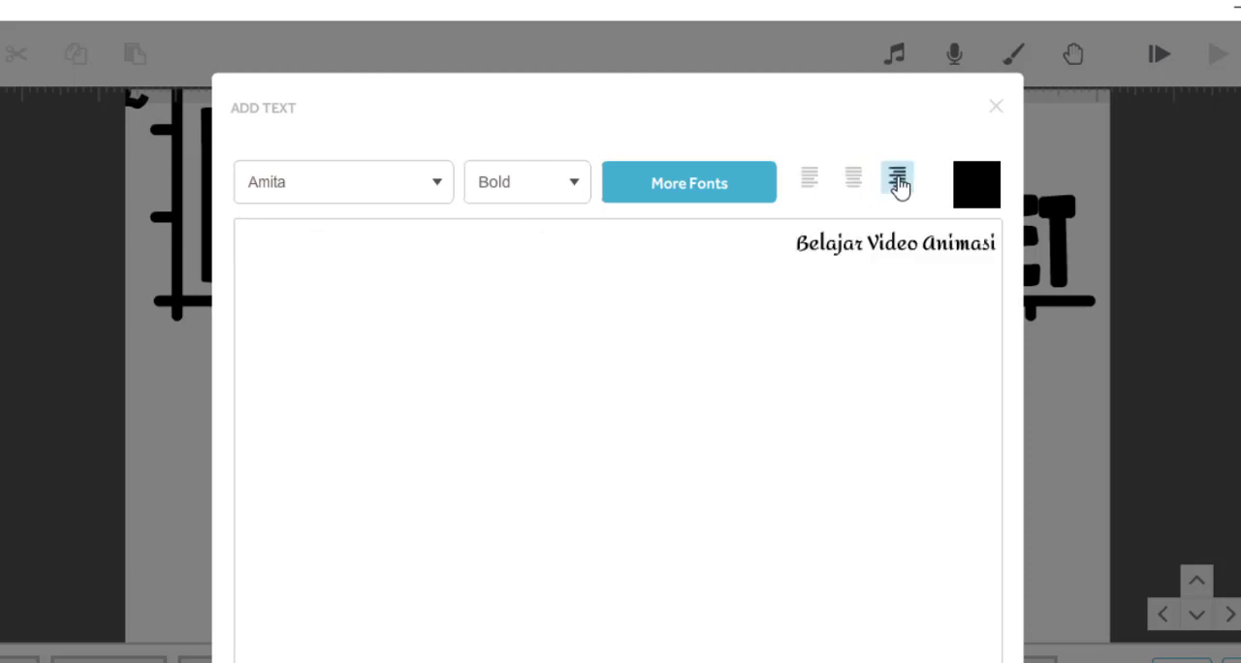
left_click(798, 243)
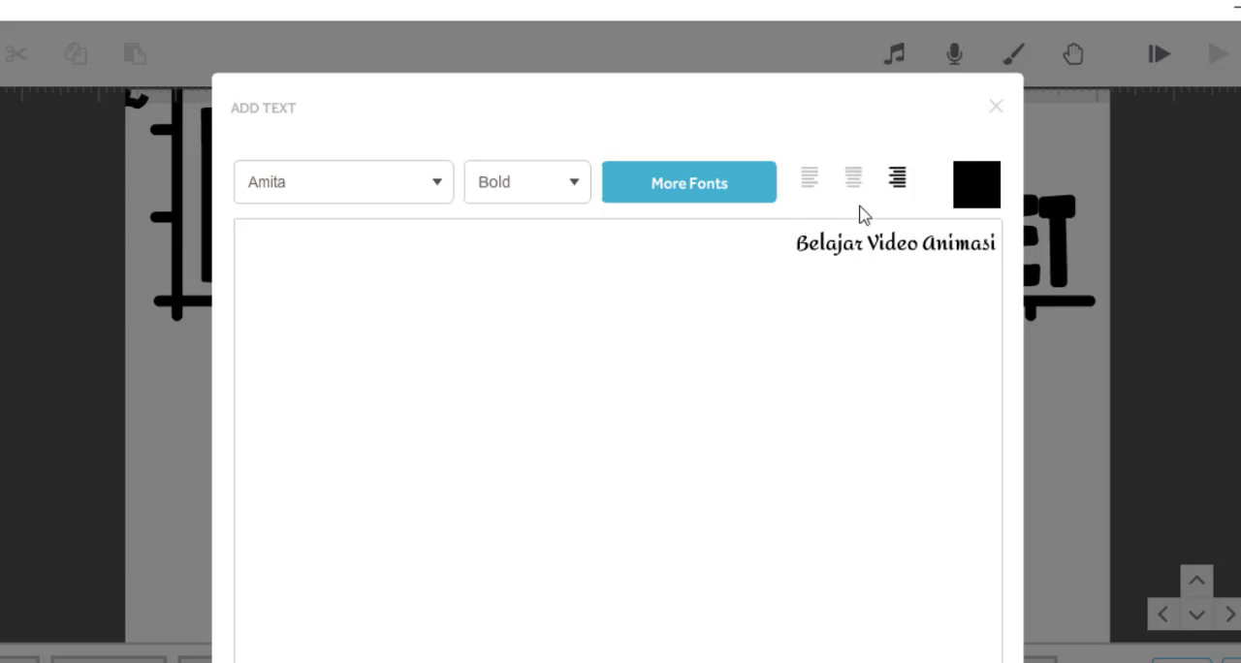
left_click(812, 178)
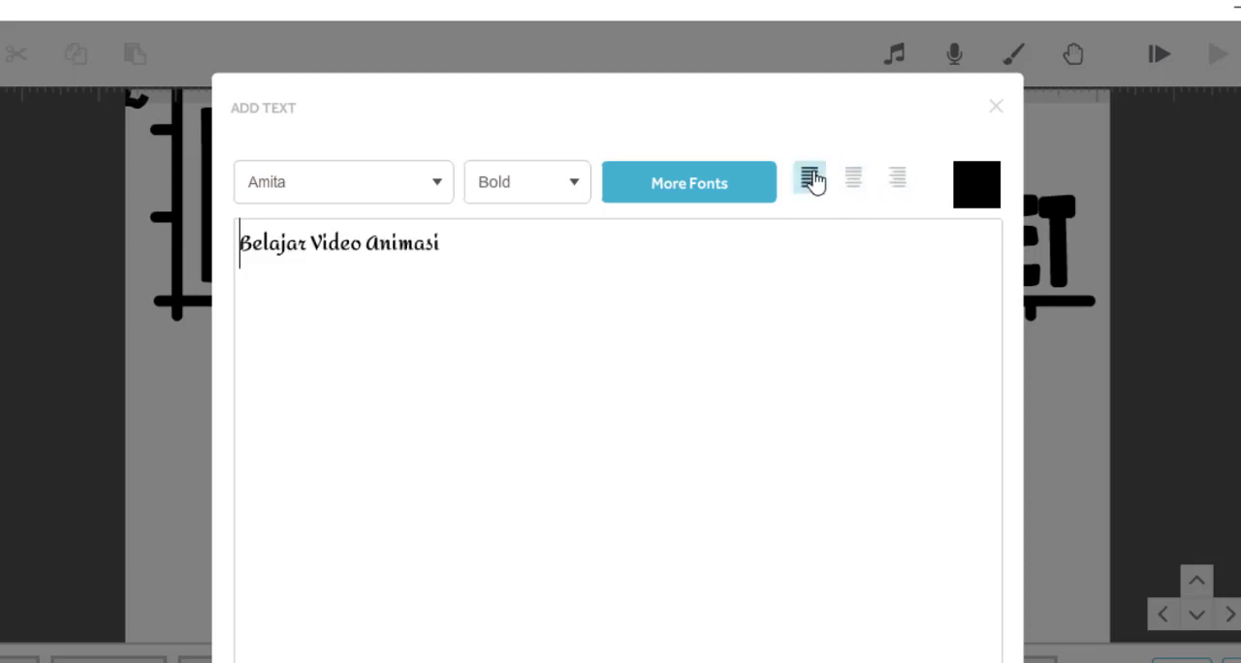
- Colour the text pink (#ee3483) and place it on the canvas
left_click(985, 193)
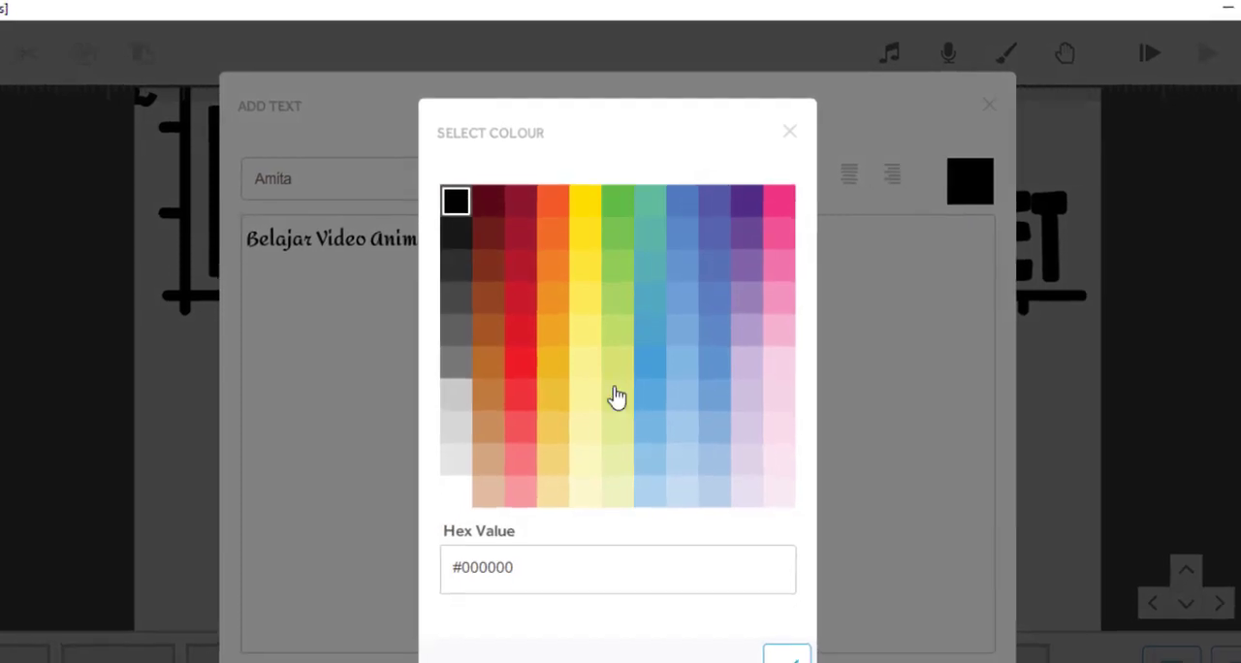
left_click(777, 189)
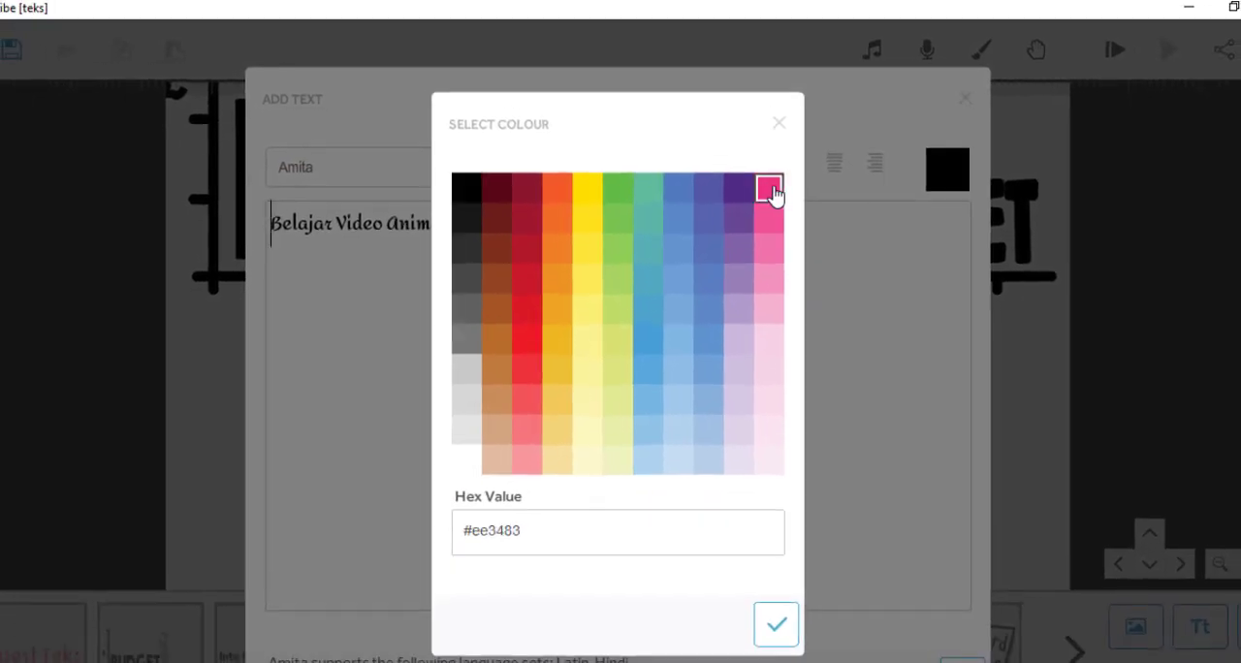
left_click(776, 624)
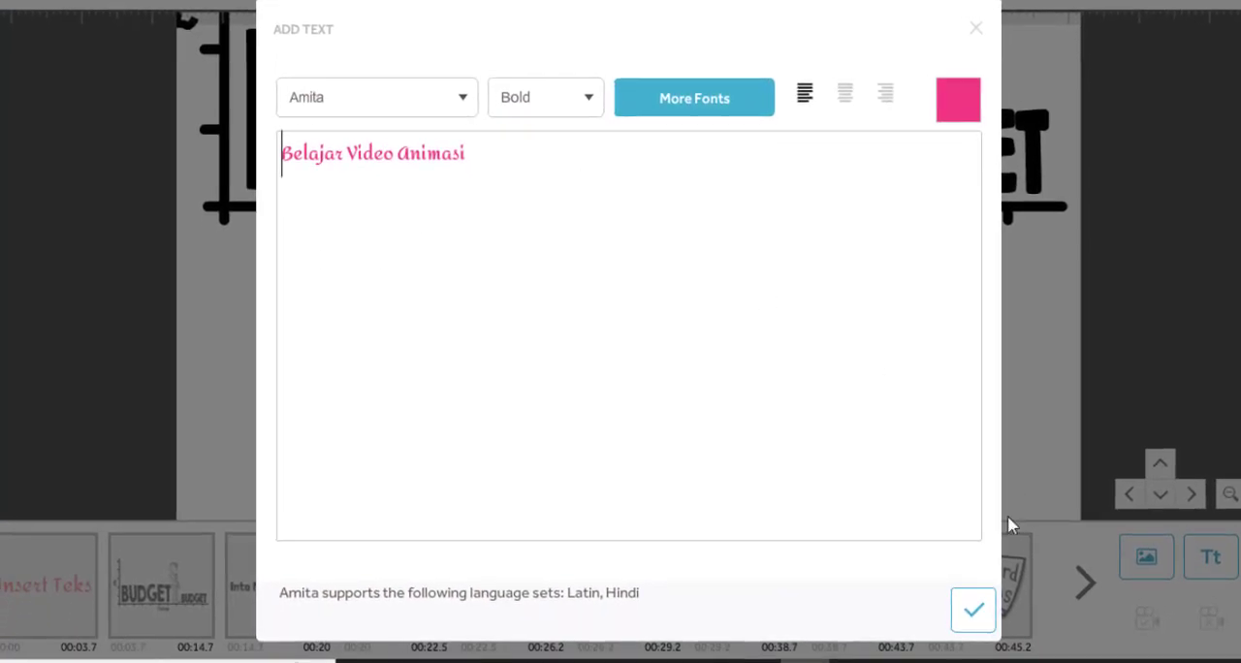
left_click(975, 613)
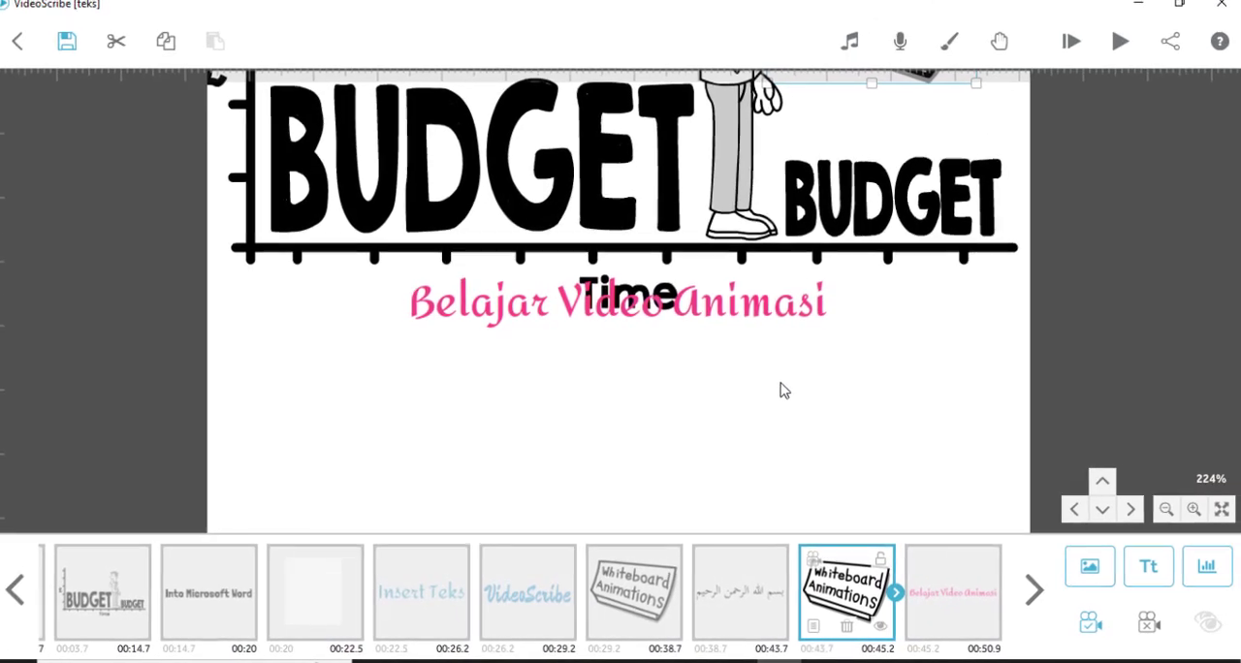
- Move the "Belajar Video Animasi" text below the Time label and enlarge it to nearly the width of the chart
left_click(752, 310)
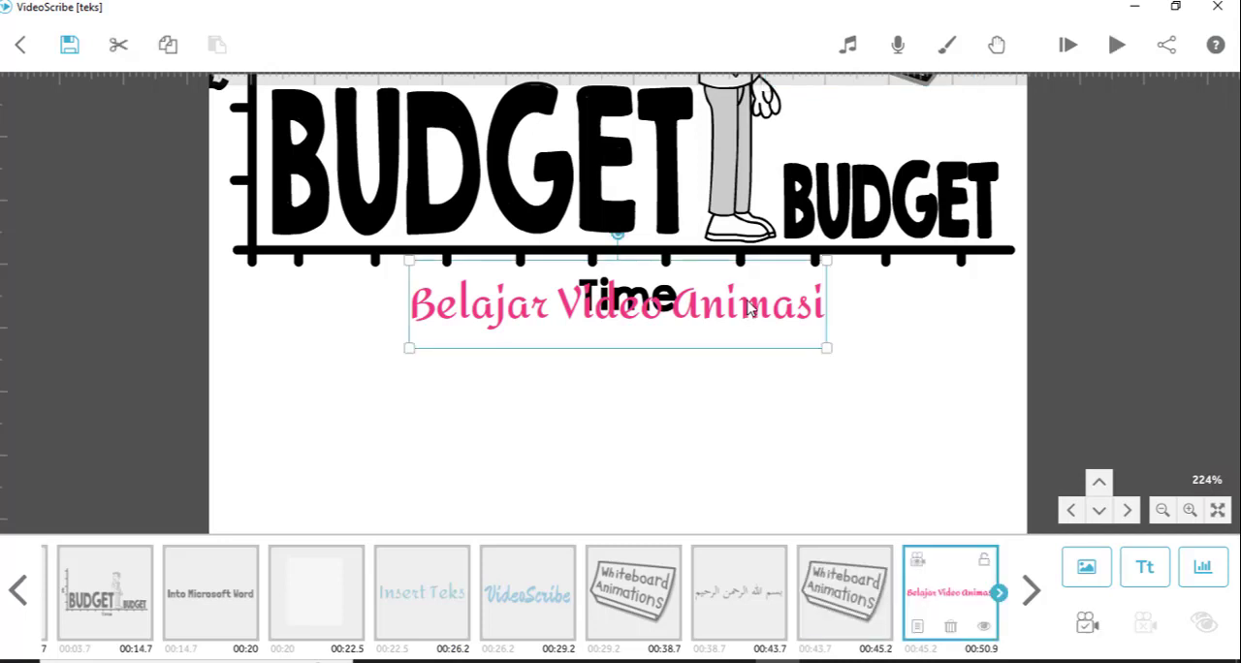
left_click_drag(752, 311, 745, 362)
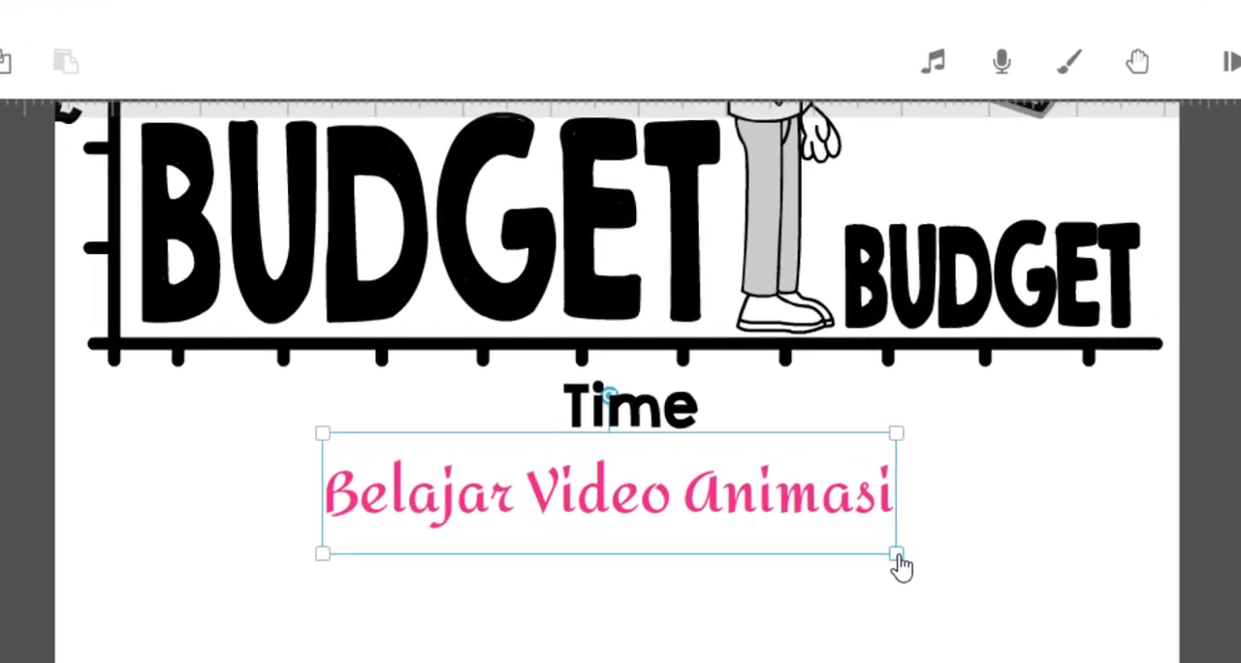
left_click_drag(900, 568, 950, 602)
left_click_drag(879, 490, 880, 544)
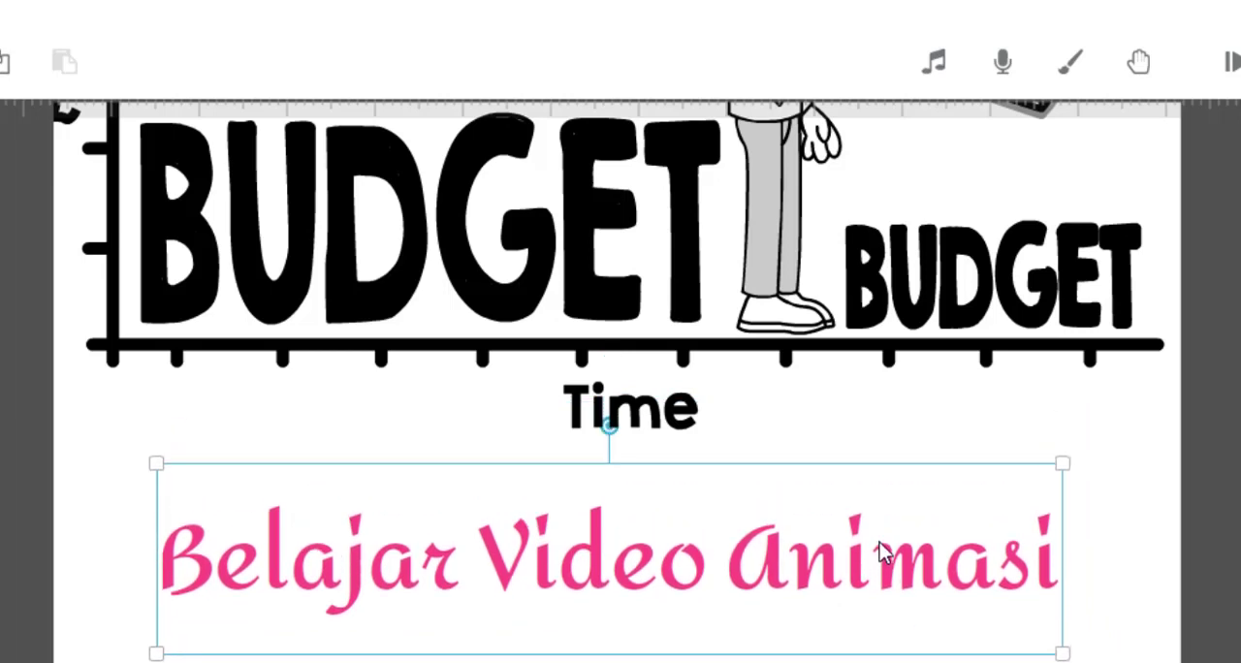
left_click(955, 409)
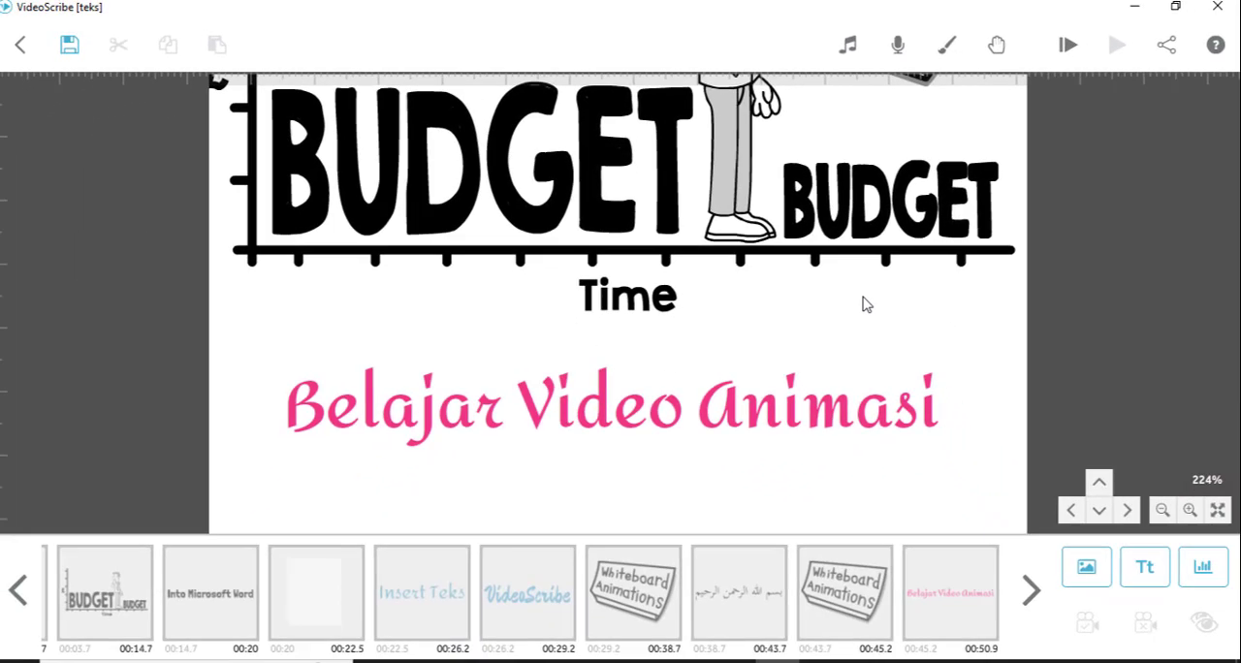
- Lock the "Belajar Video Animasi" text element, unlock it again, and check its drawing options without changing them
left_click(857, 480)
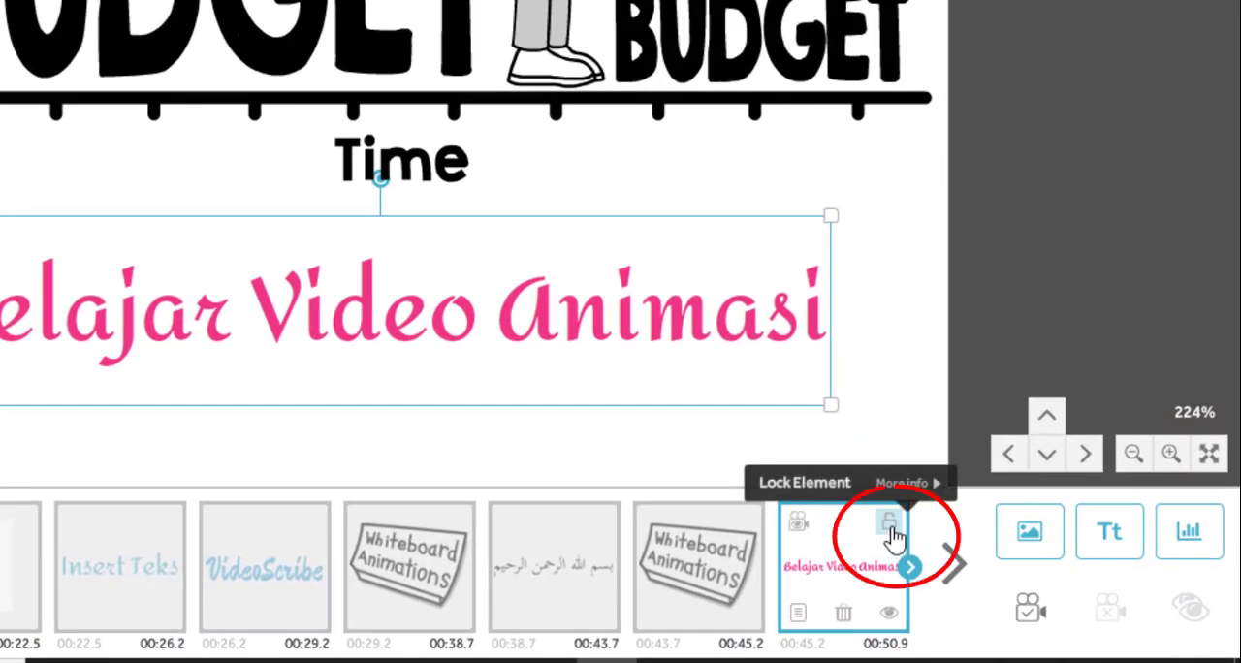
left_click(889, 529)
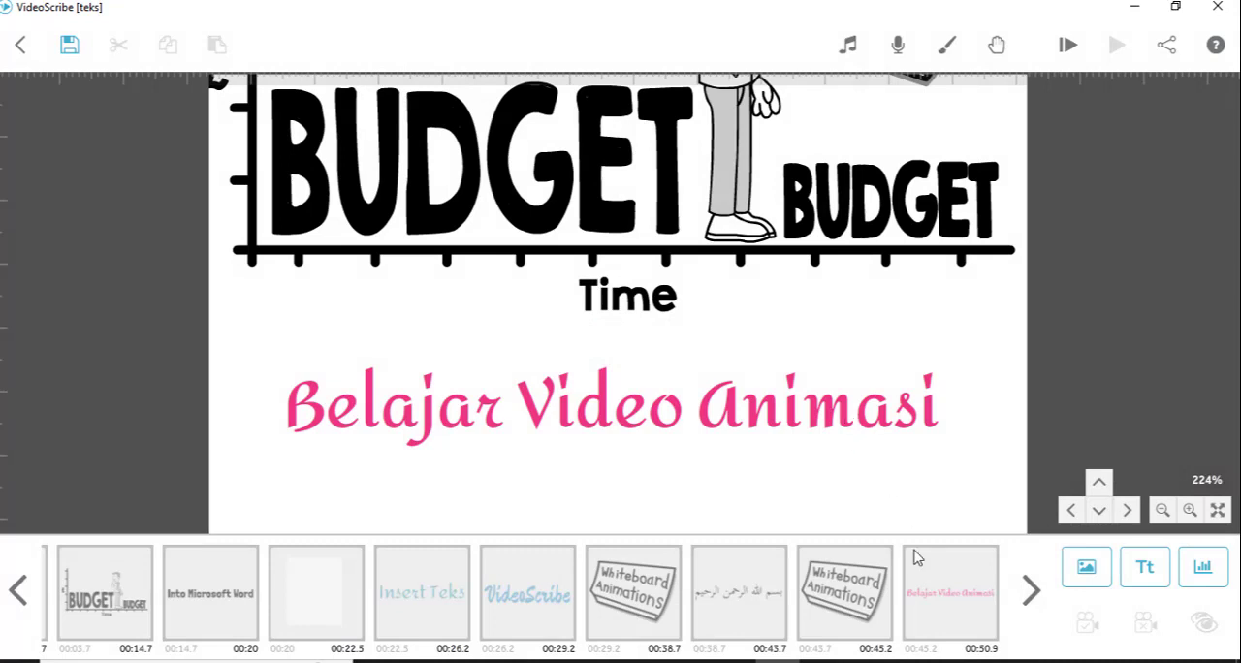
left_click(957, 592)
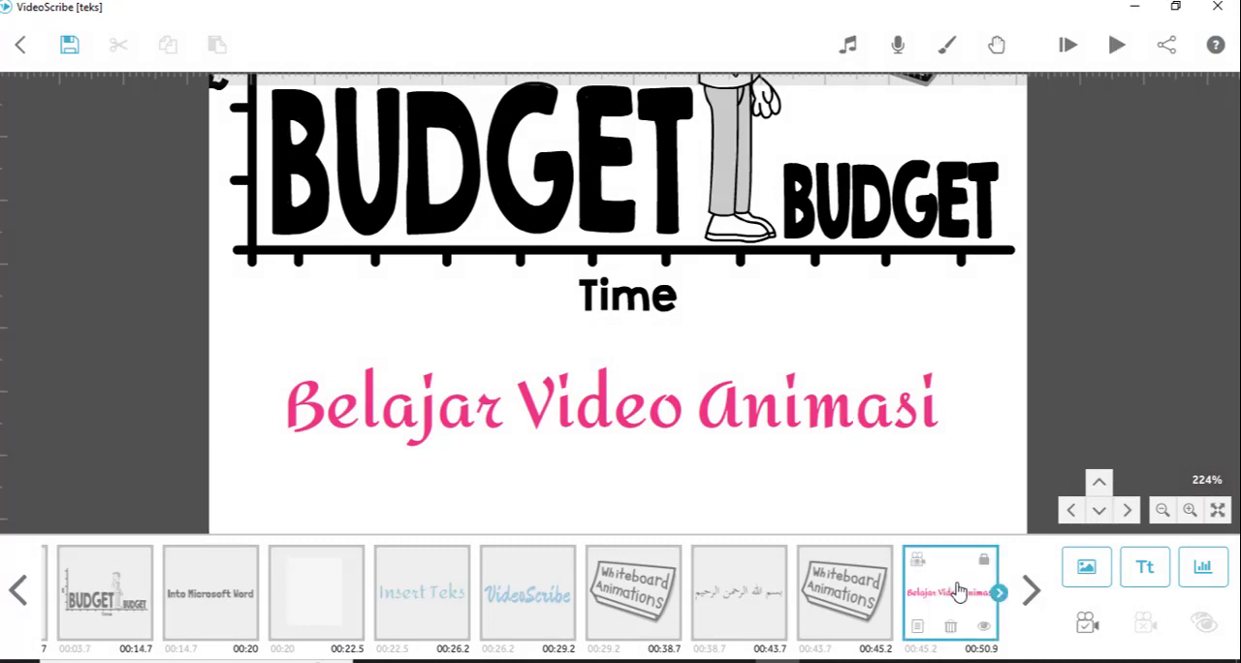
left_click(986, 564)
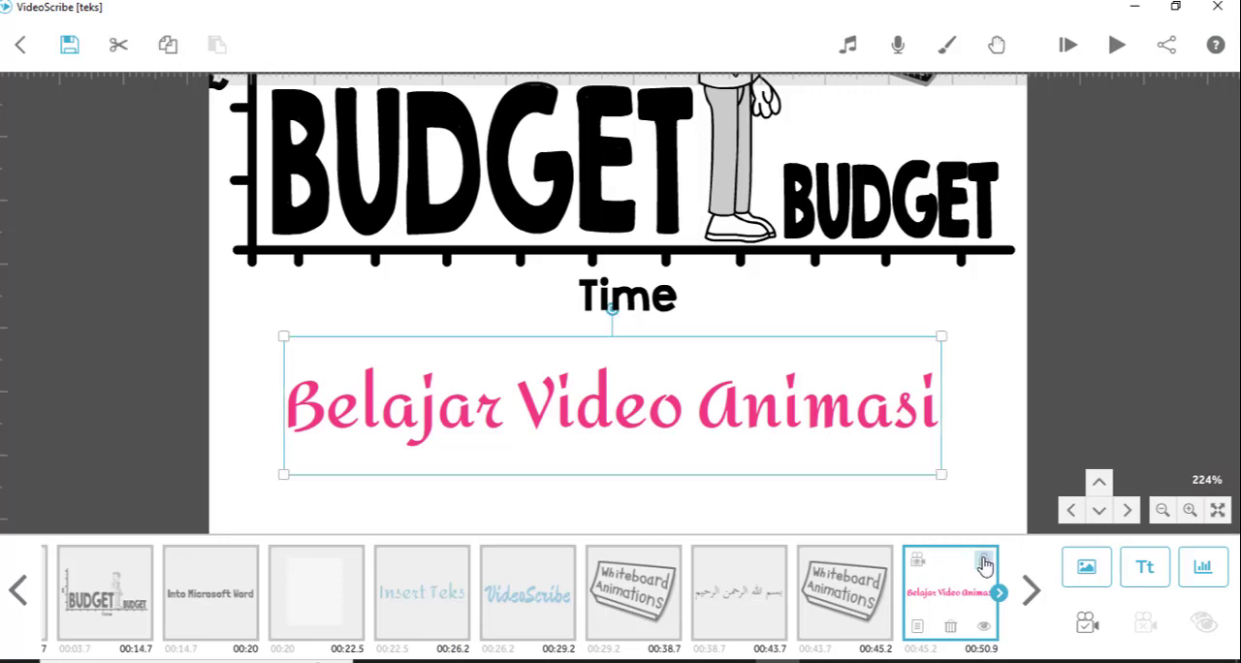
double_click(760, 415)
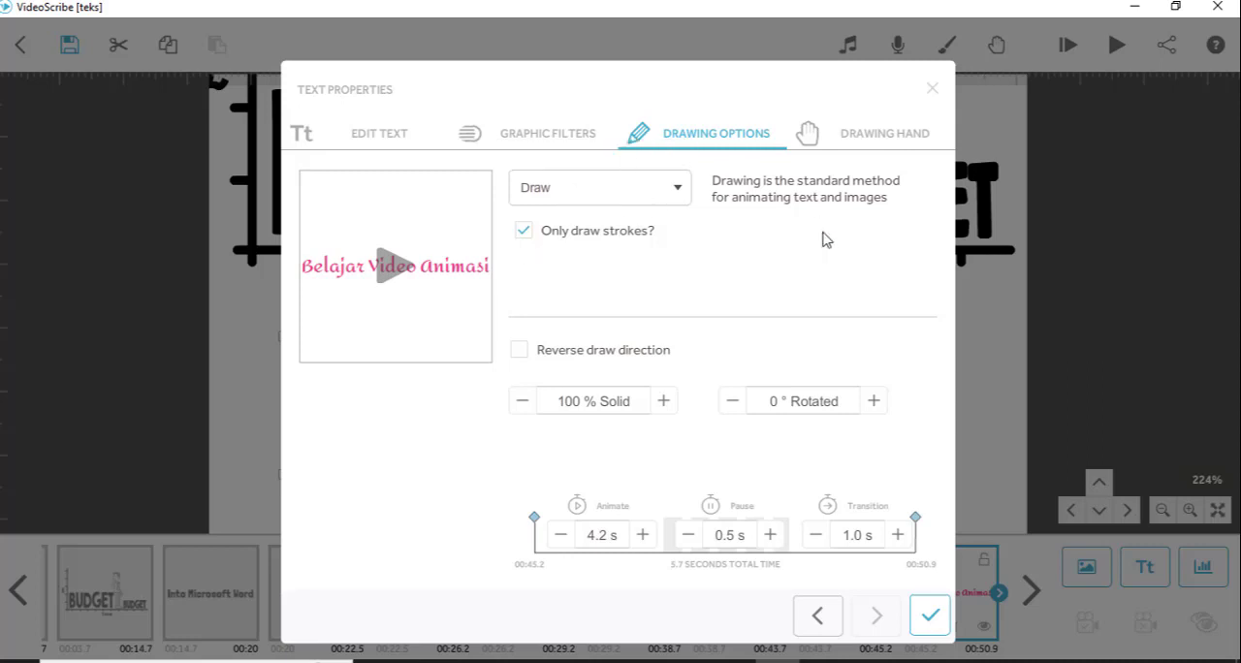
left_click(931, 619)
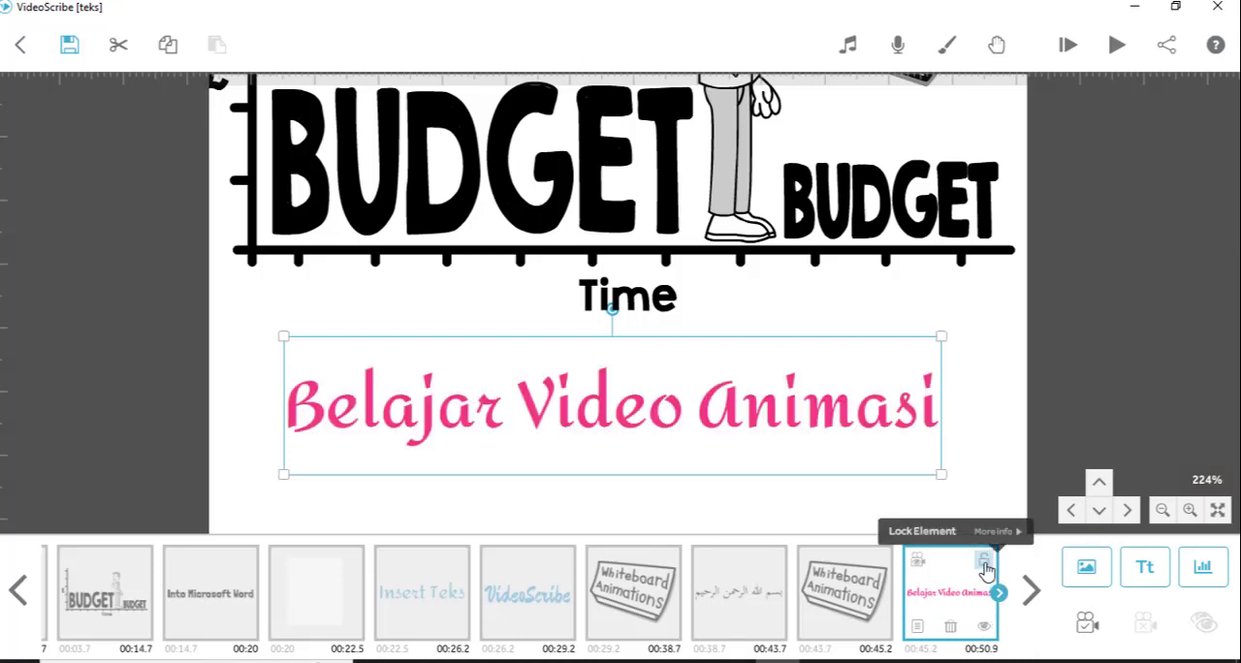
- Lock the "Belajar Video Animasi" text element and set its camera to the current position
left_click(984, 566)
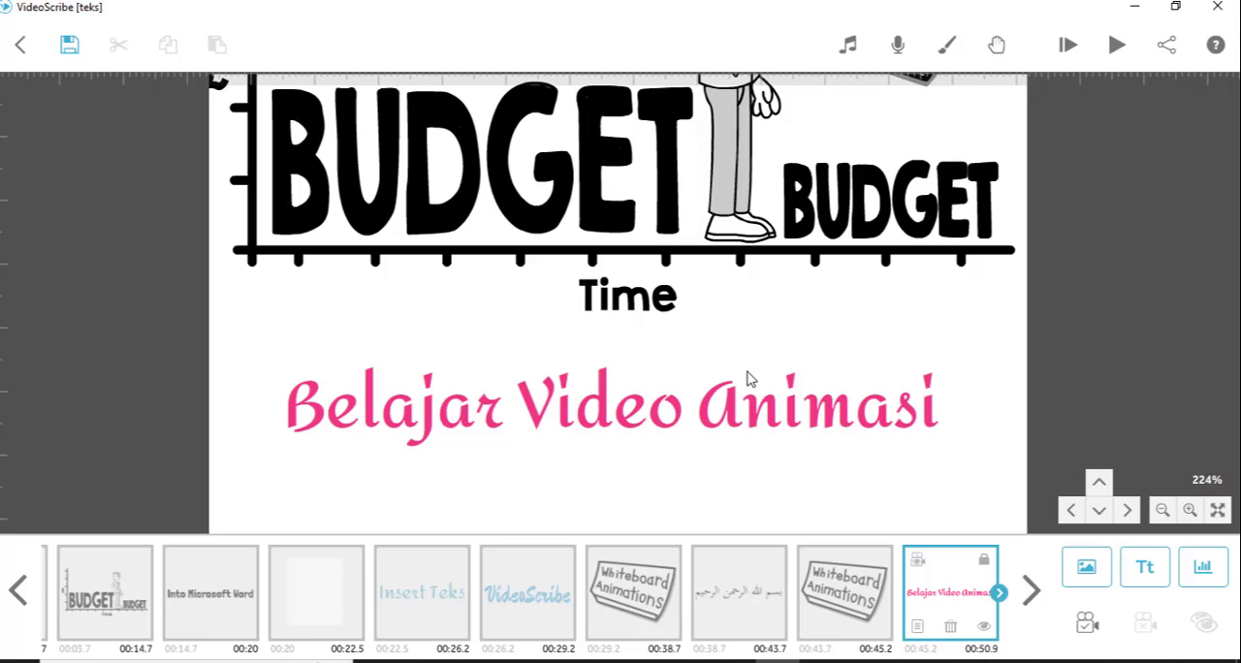
left_click(1088, 626)
- Preview the scribe from the first Whiteboard Animations element on the timeline through to the end, and stop playback
left_click(847, 587)
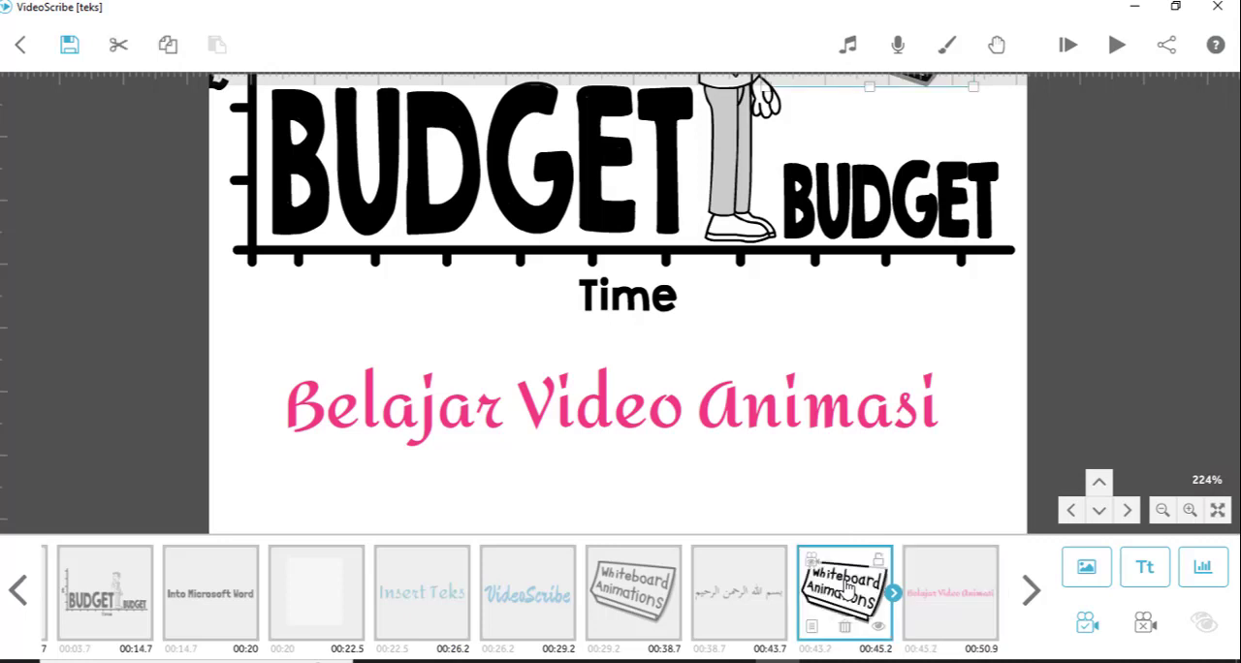
left_click(642, 596)
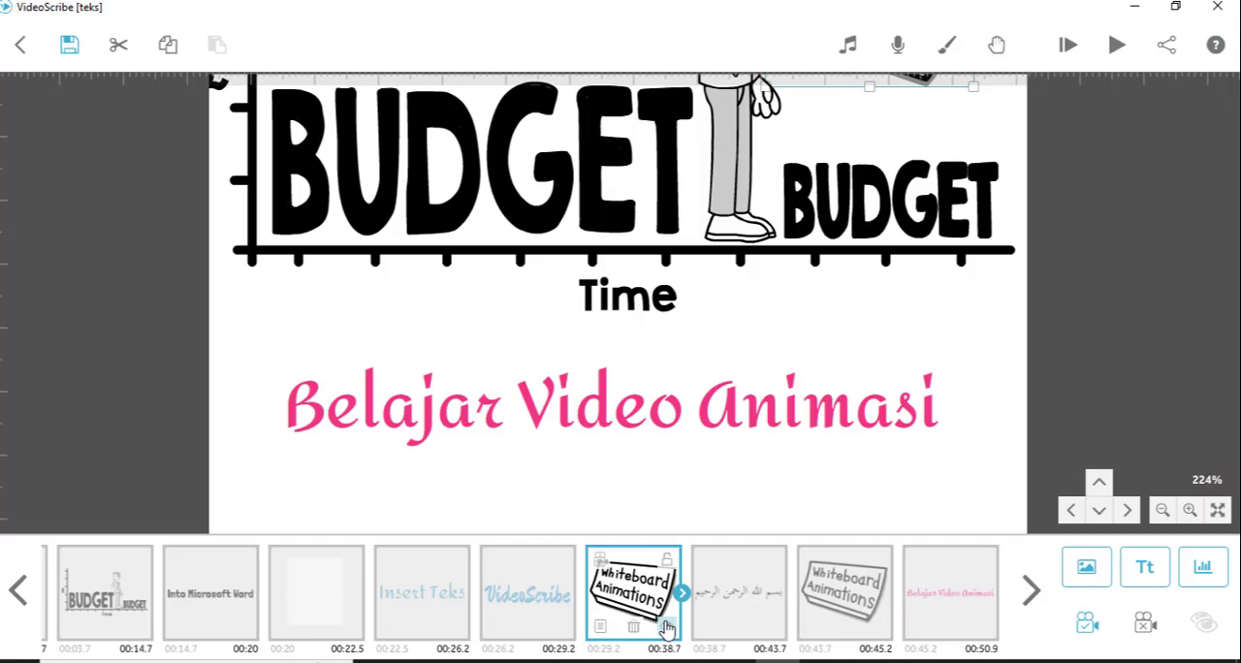
left_click(857, 604)
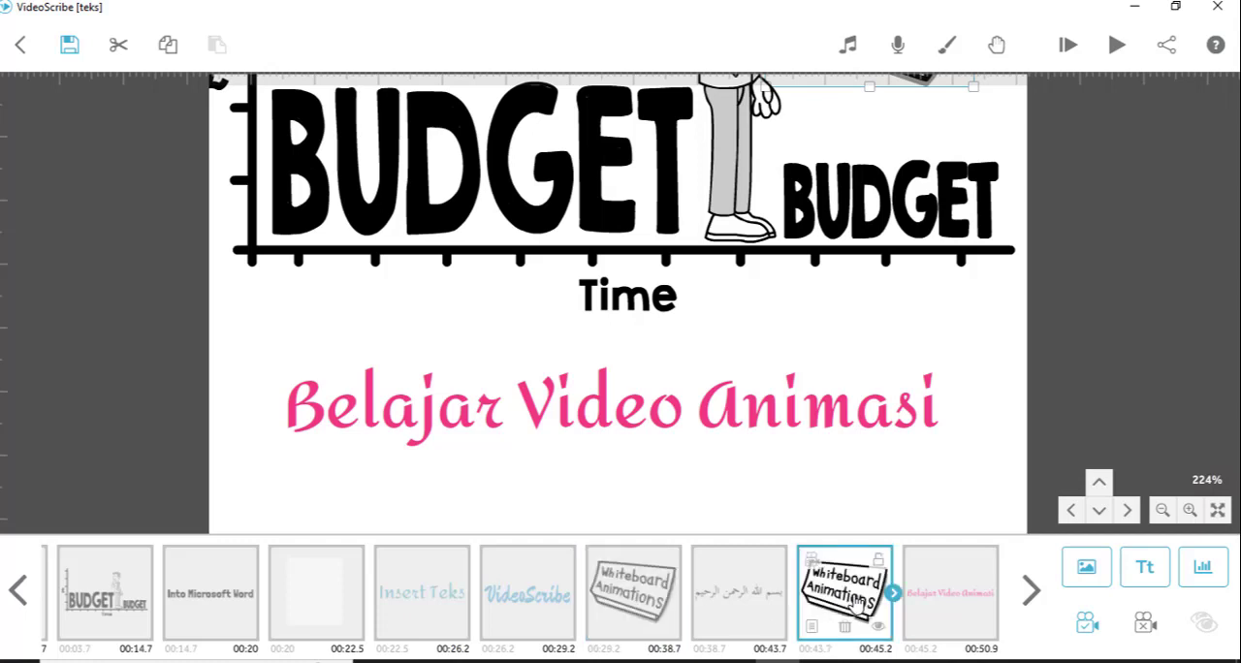
left_click(615, 584)
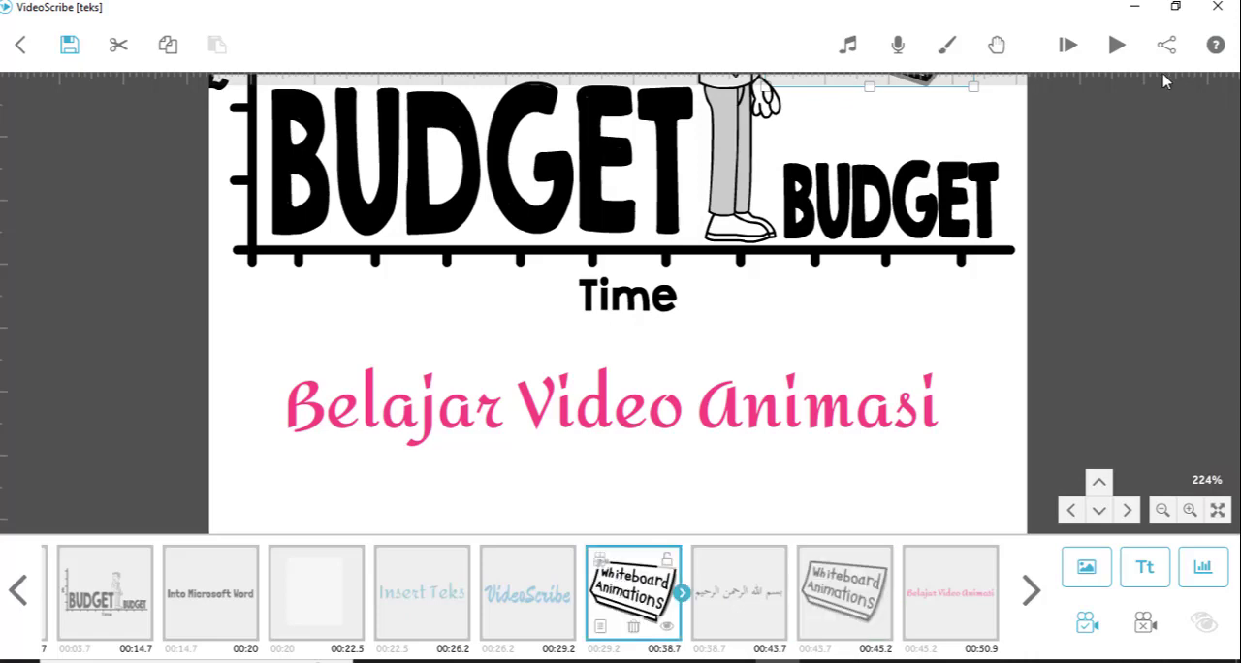
left_click(1118, 44)
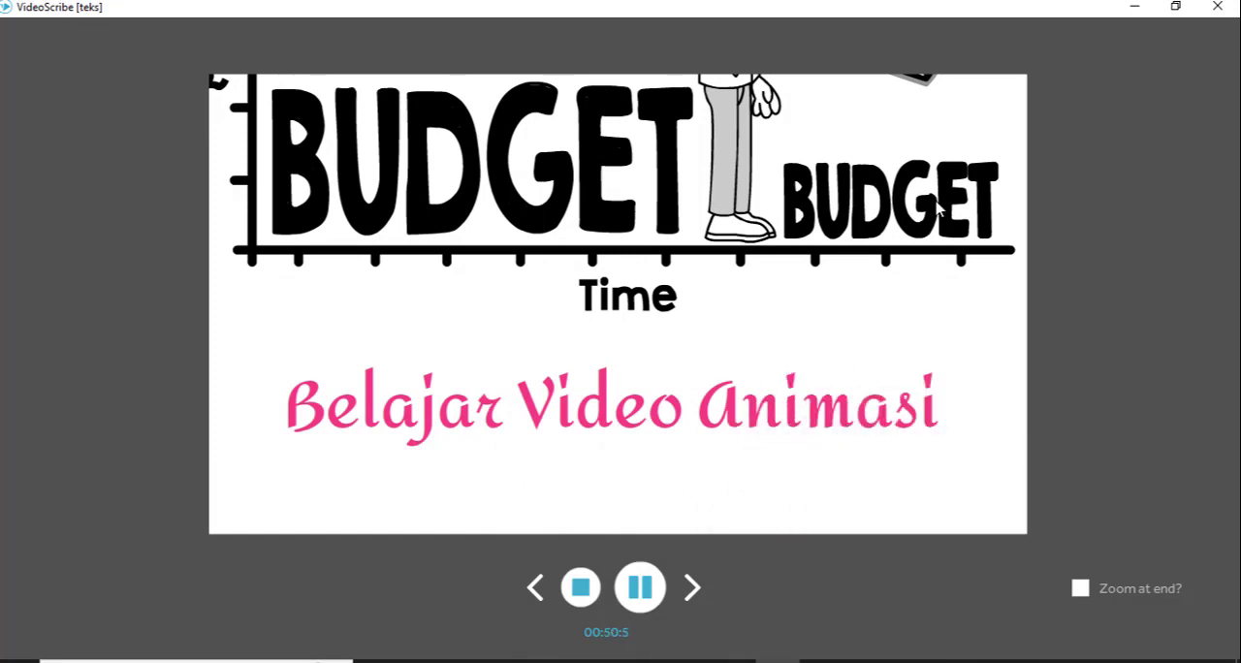
left_click(570, 585)
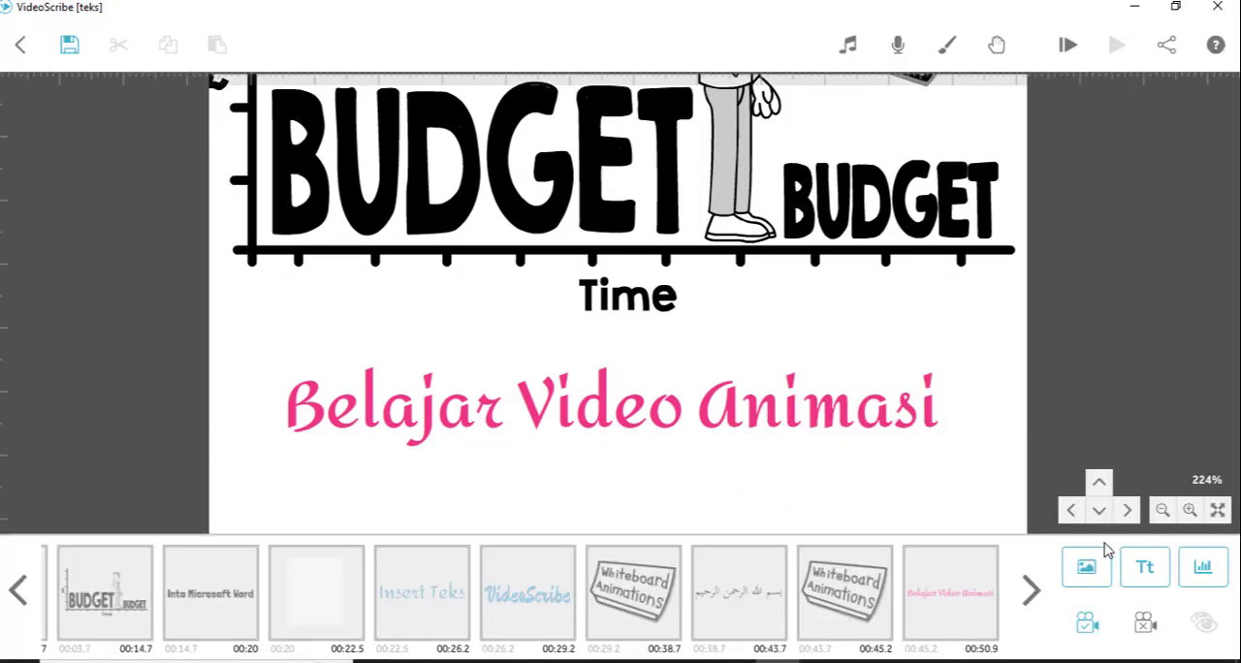
- View the camera position of the Arabic calligraphy element, preview its drawing animation, and close its image properties
left_click(1032, 594)
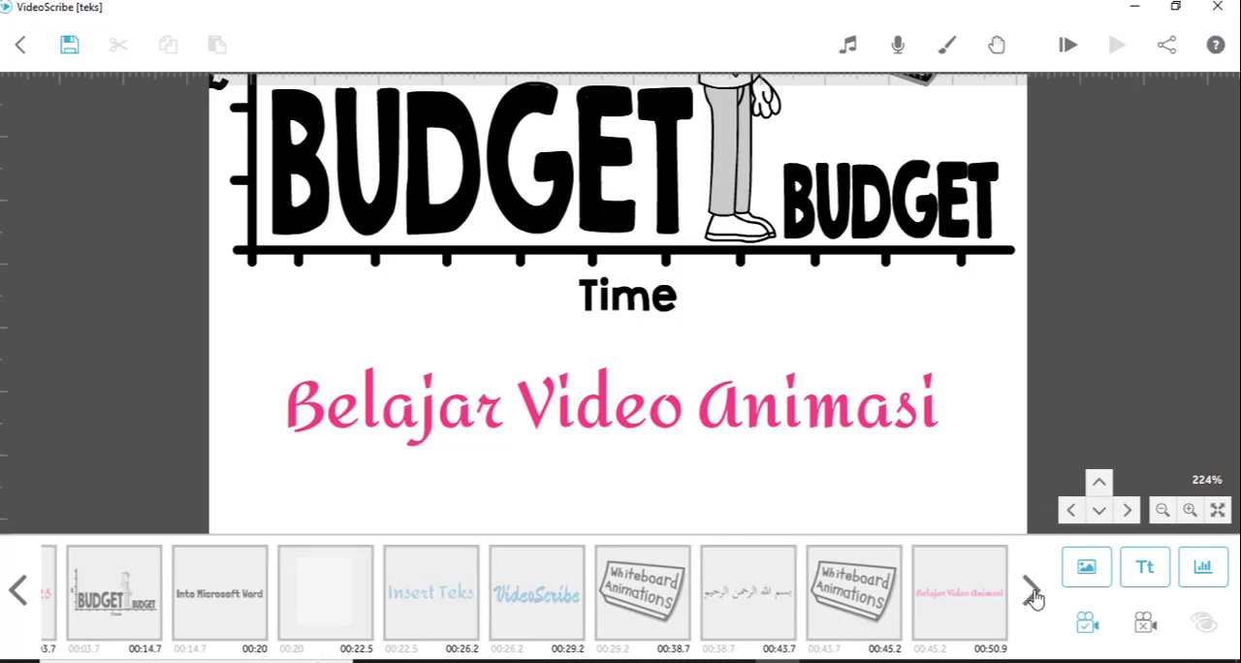
left_click(748, 605)
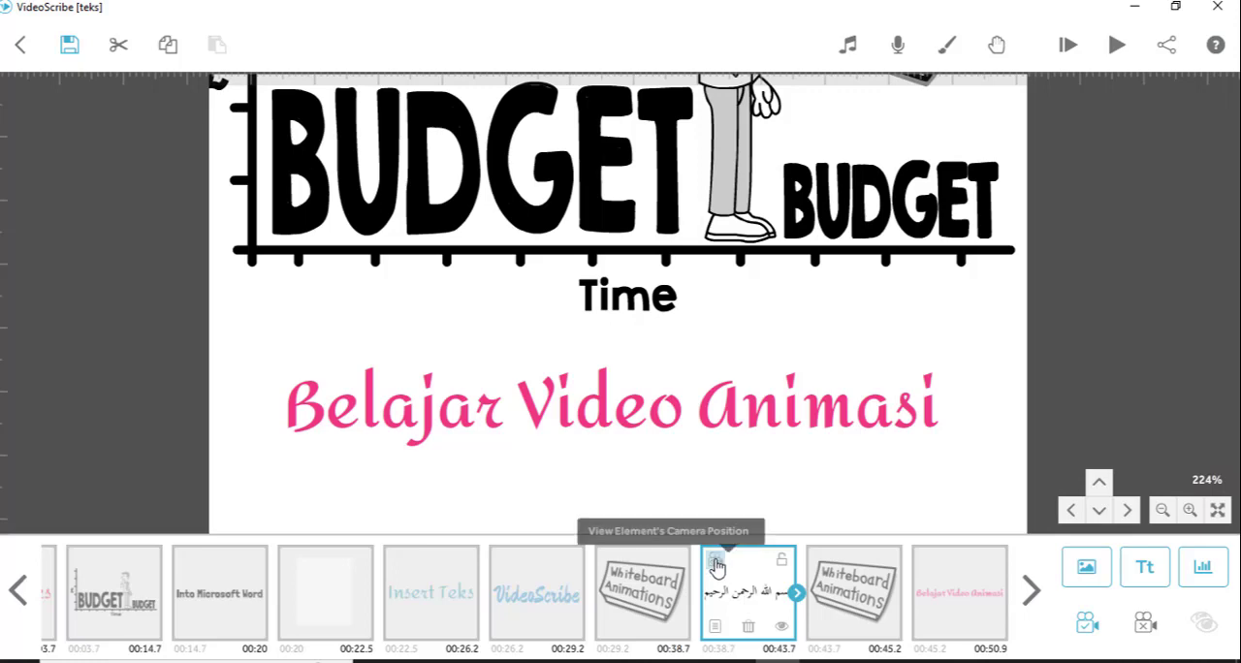
left_click(716, 564)
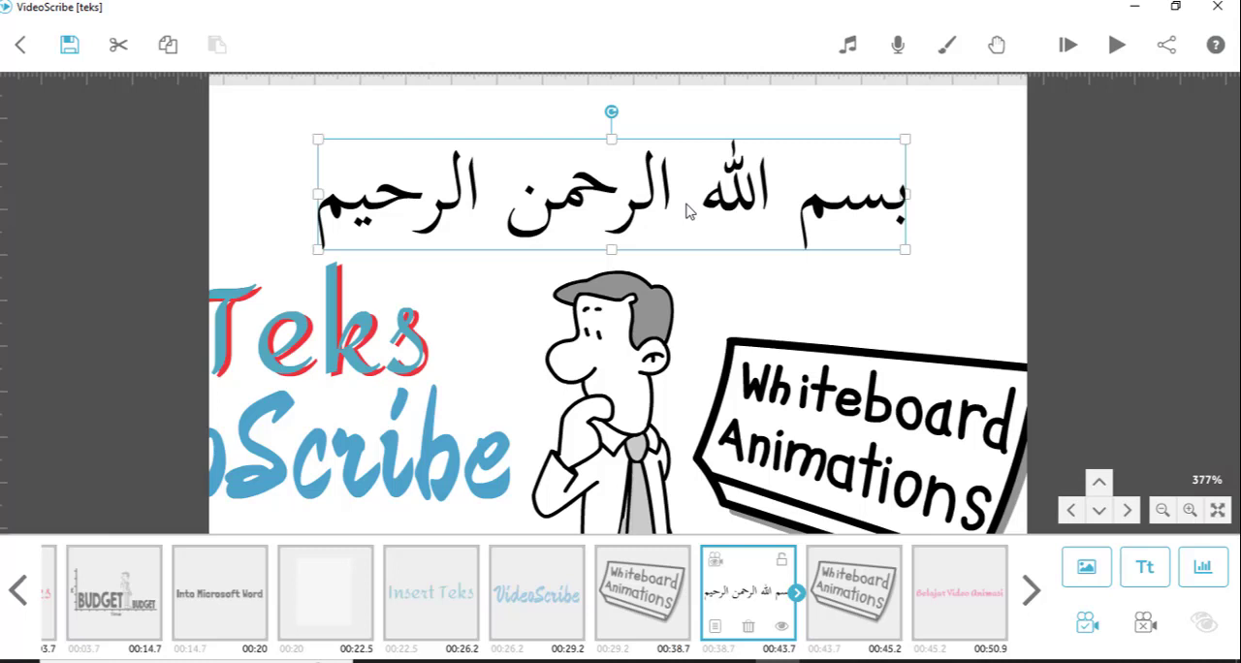
double_click(808, 198)
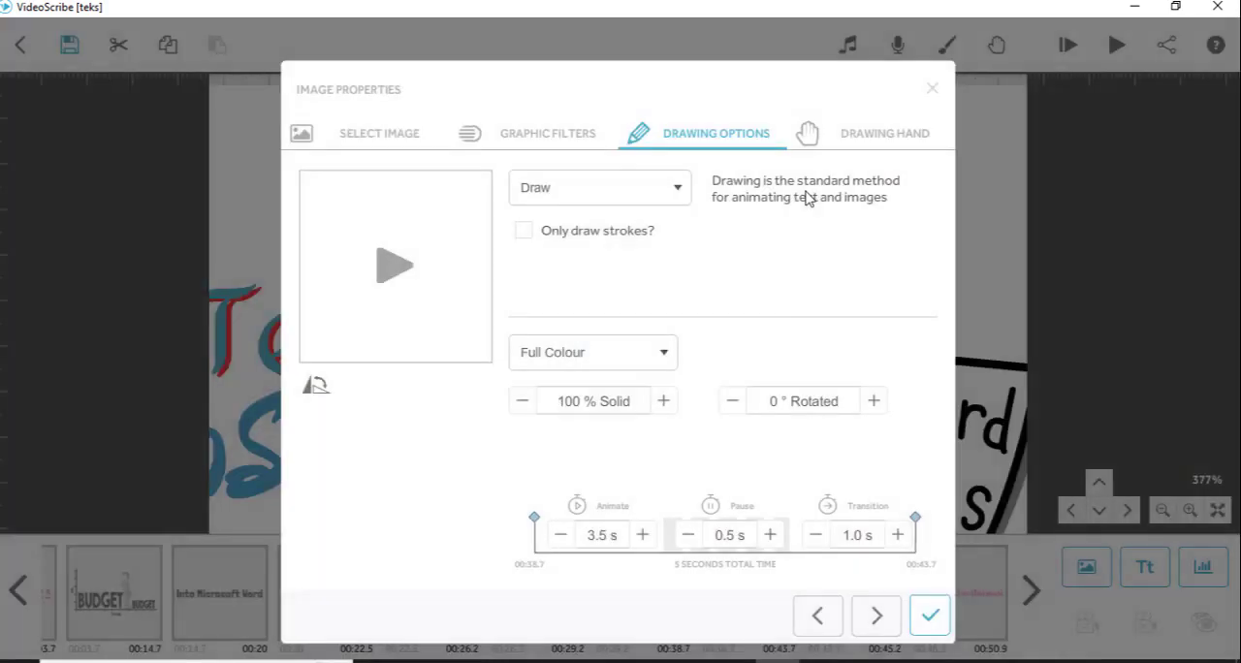
left_click(390, 272)
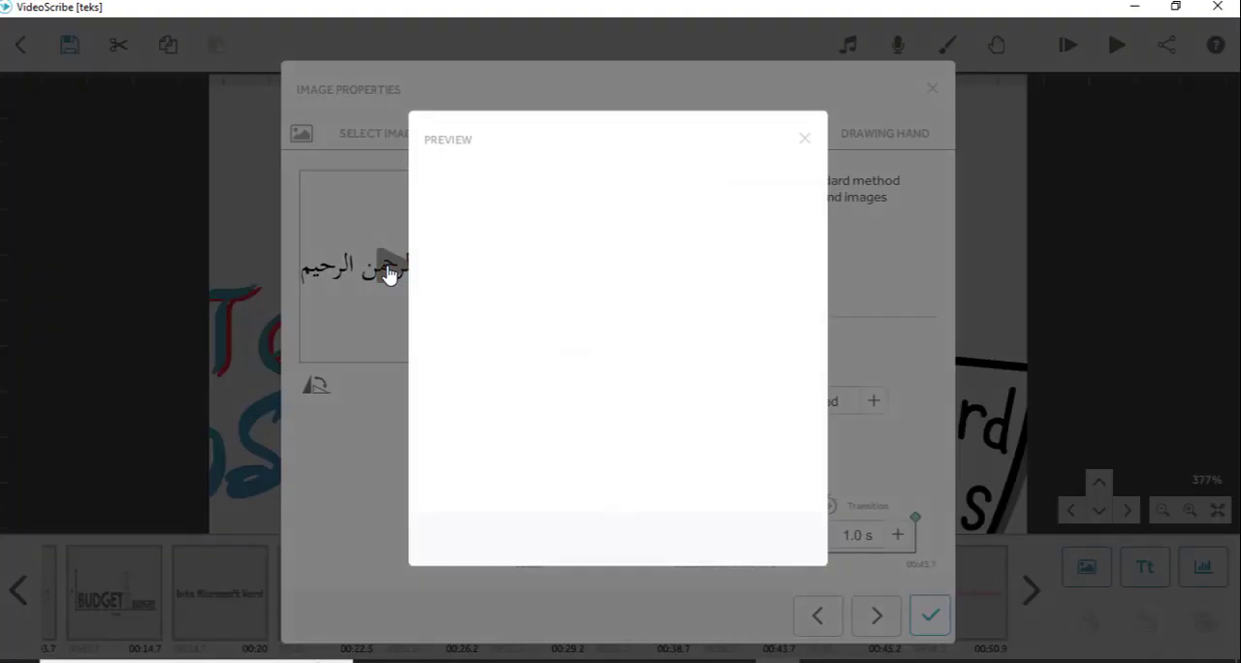
left_click(805, 141)
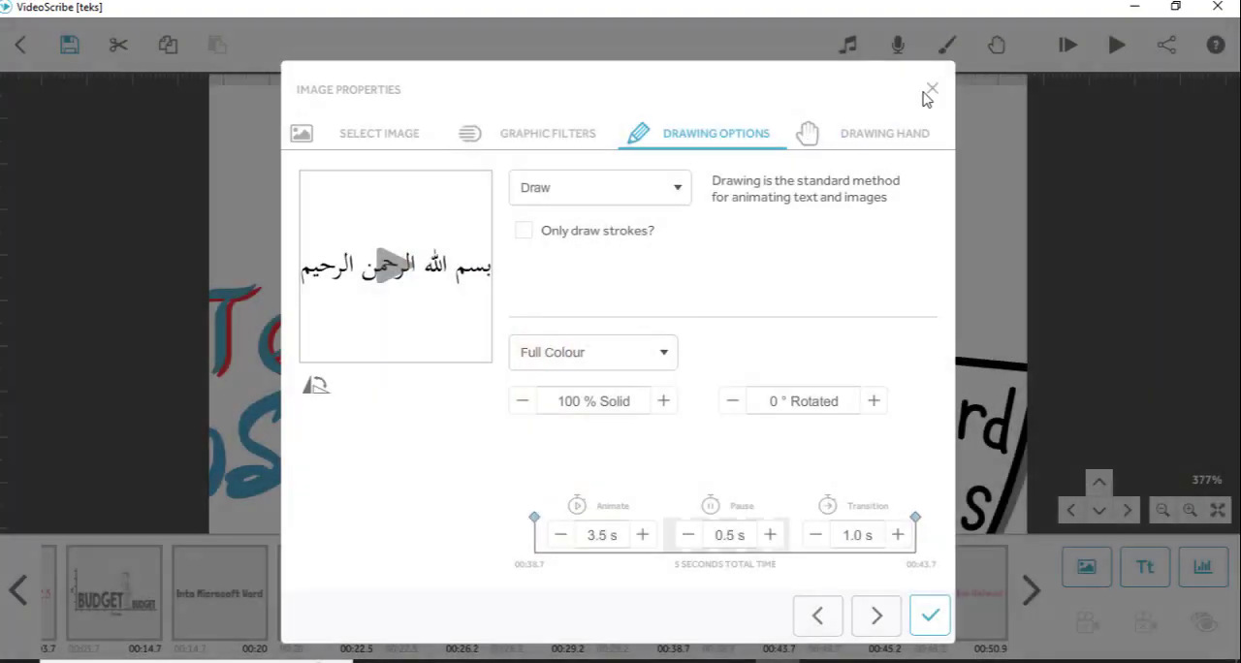
left_click(929, 92)
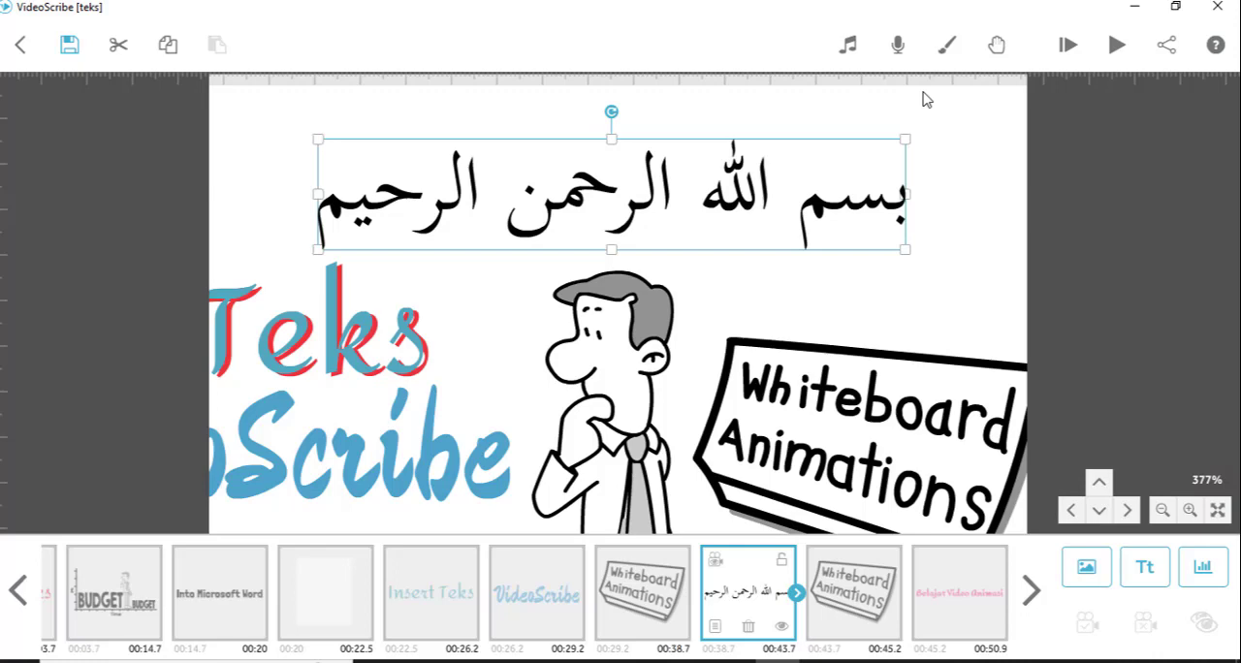
- Play the scribe from the Arabic calligraphy element through to the "Belajar Video Animasi" text
left_click(1116, 47)
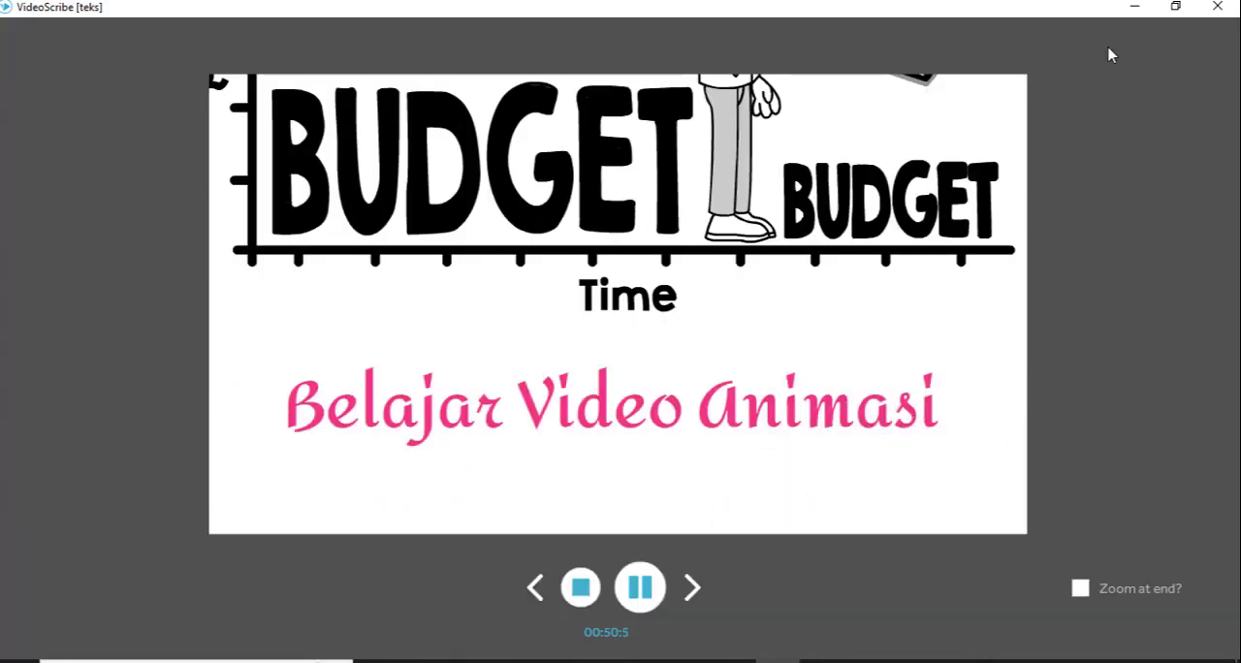